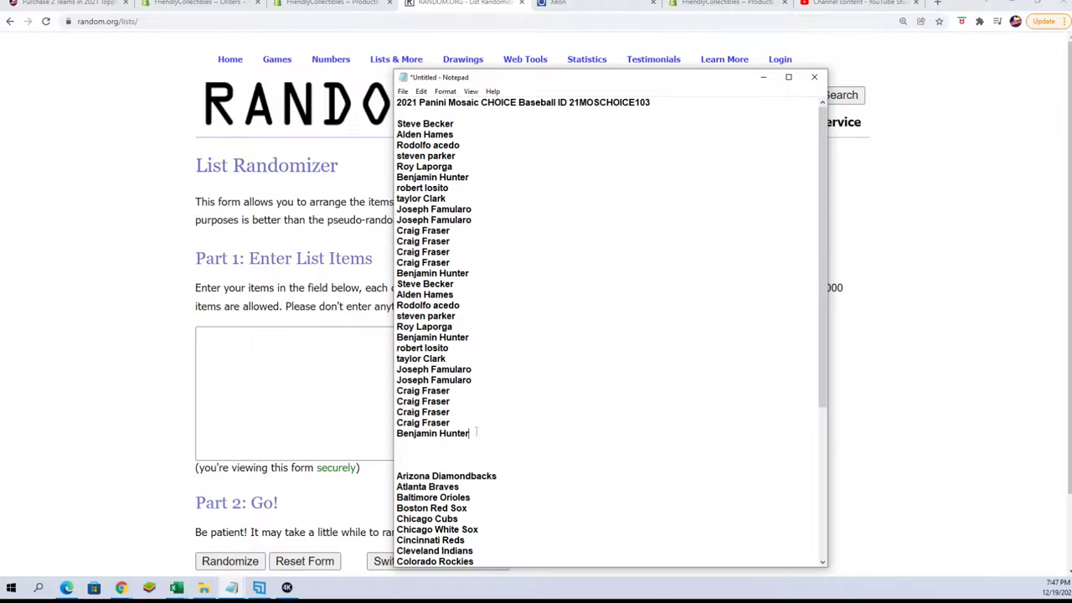
# Select the owner names under the Panini Mosaic CHOICE heading in Notepad and copy them.
pyautogui.moveTo(476, 432)
pyautogui.mouseDown()
pyautogui.moveTo(397, 174)
pyautogui.moveTo(397, 124)
pyautogui.mouseUp()
pyautogui.rightClick(412, 161)
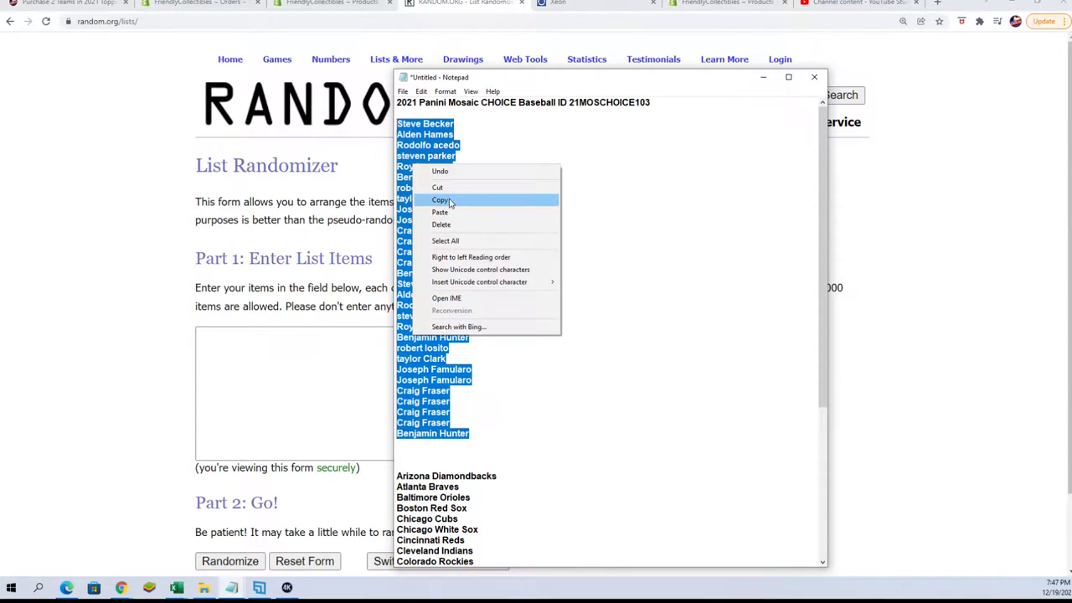
pyautogui.click(450, 200)
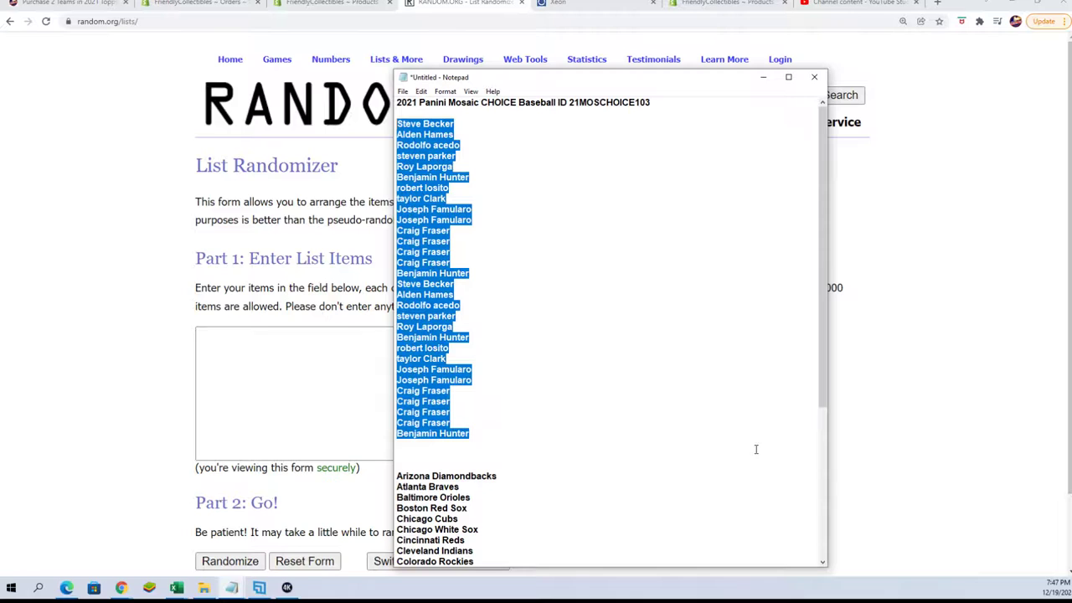
pyautogui.rightClick(429, 218)
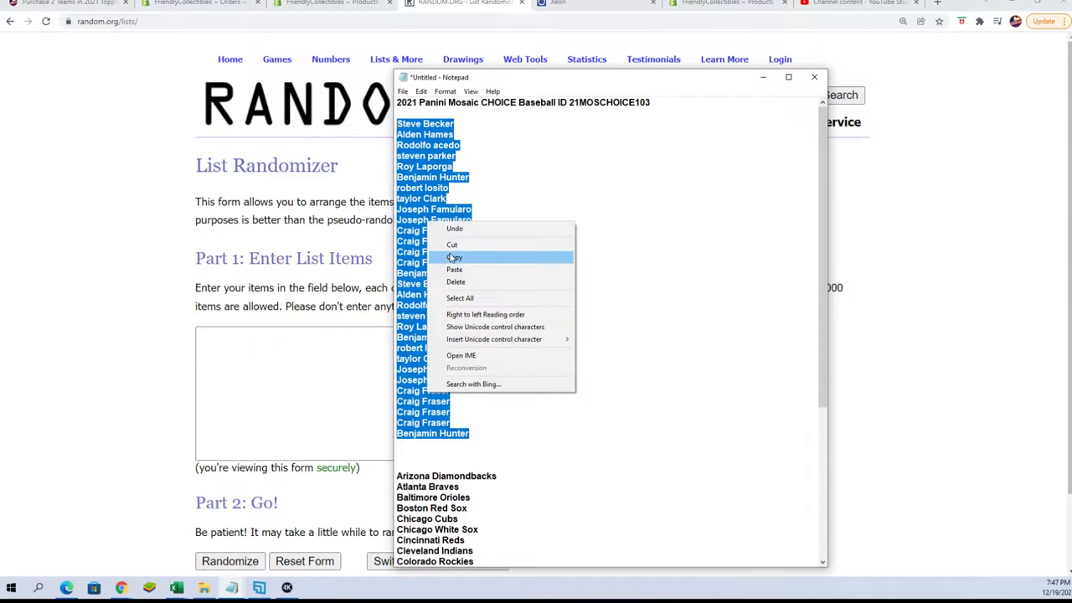
pyautogui.click(457, 257)
# Paste the 30 owner names into the List Randomizer box and randomize them.
pyautogui.click(274, 331)
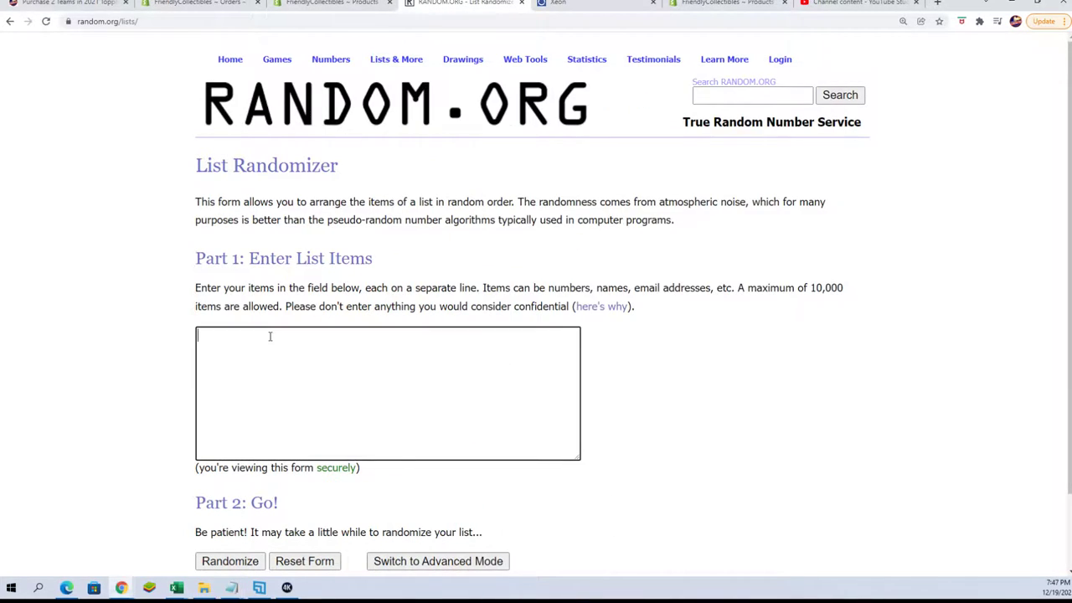
pyautogui.rightClick(271, 338)
pyautogui.click(298, 425)
pyautogui.scroll(-1, 155, 495)
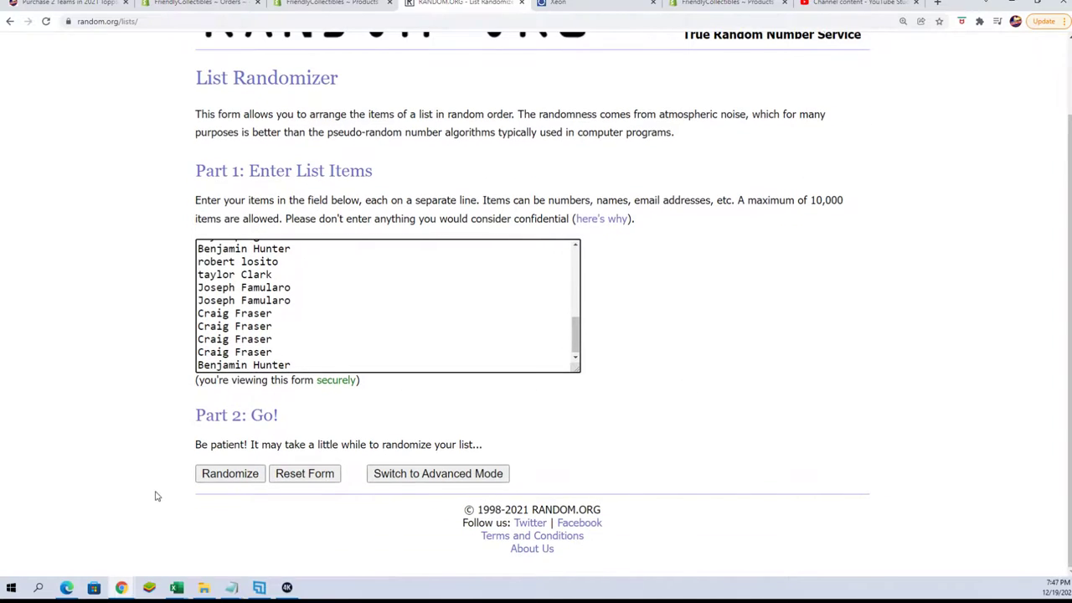
pyautogui.click(228, 473)
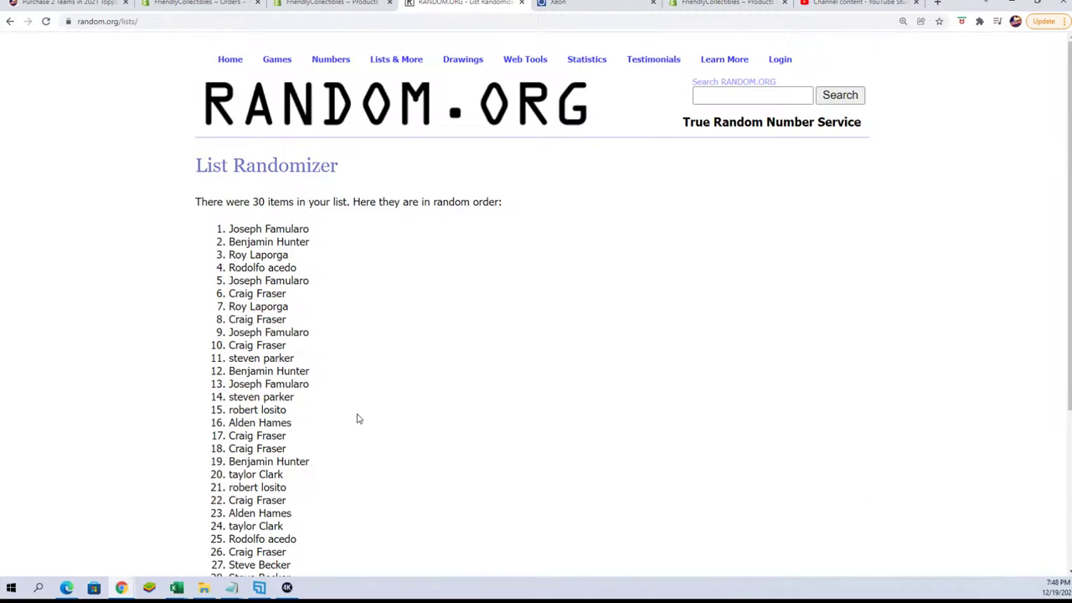
# Reshuffle the owner list five more times, ending on the 00:48:22 UTC order.
pyautogui.scroll(-3, 358, 419)
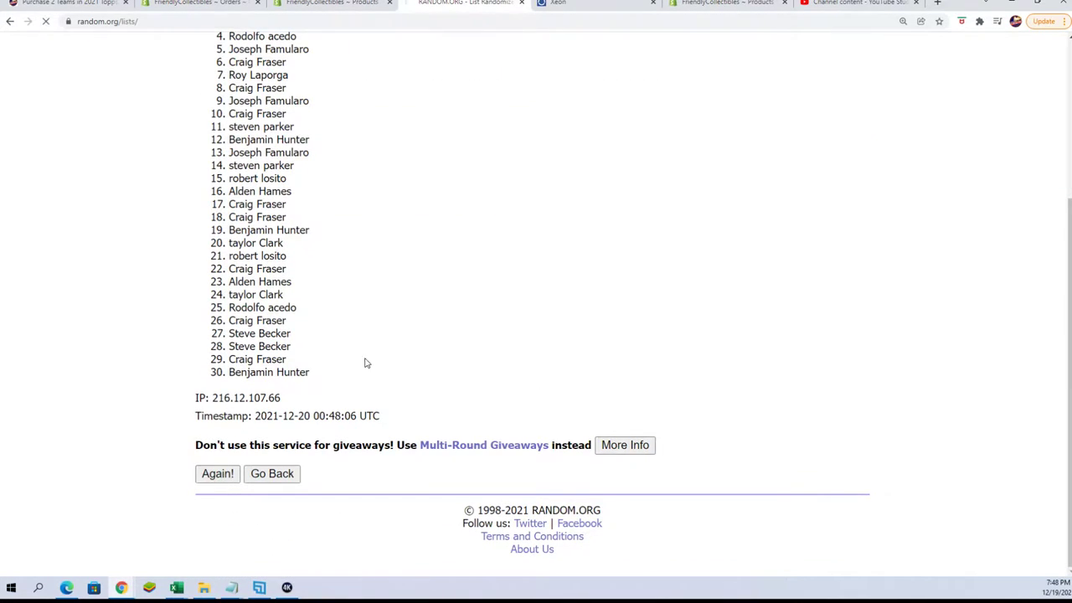
pyautogui.click(211, 477)
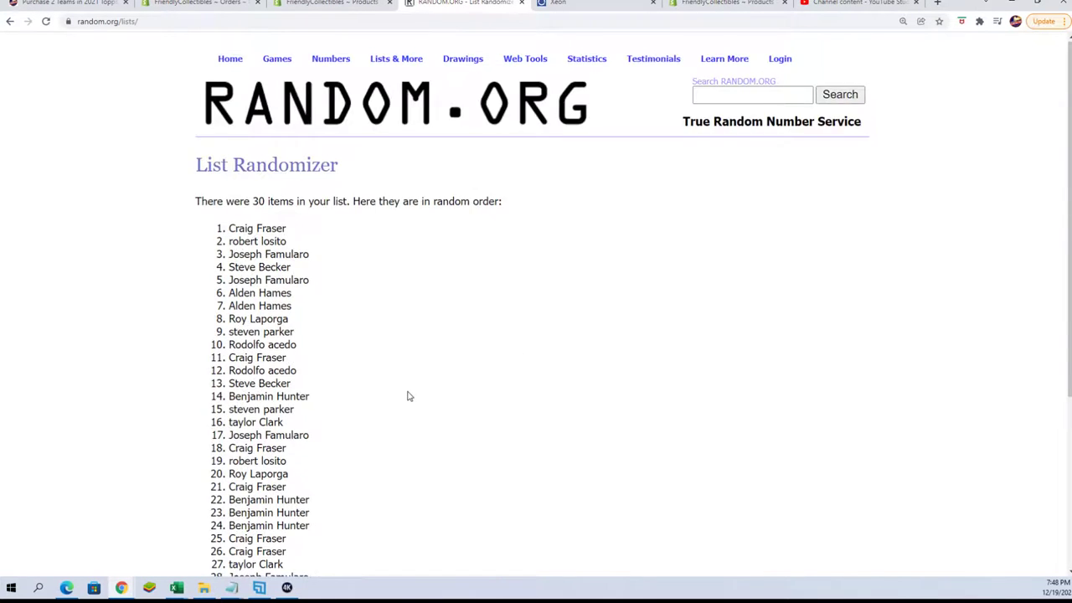
pyautogui.scroll(-3, 408, 396)
pyautogui.click(216, 472)
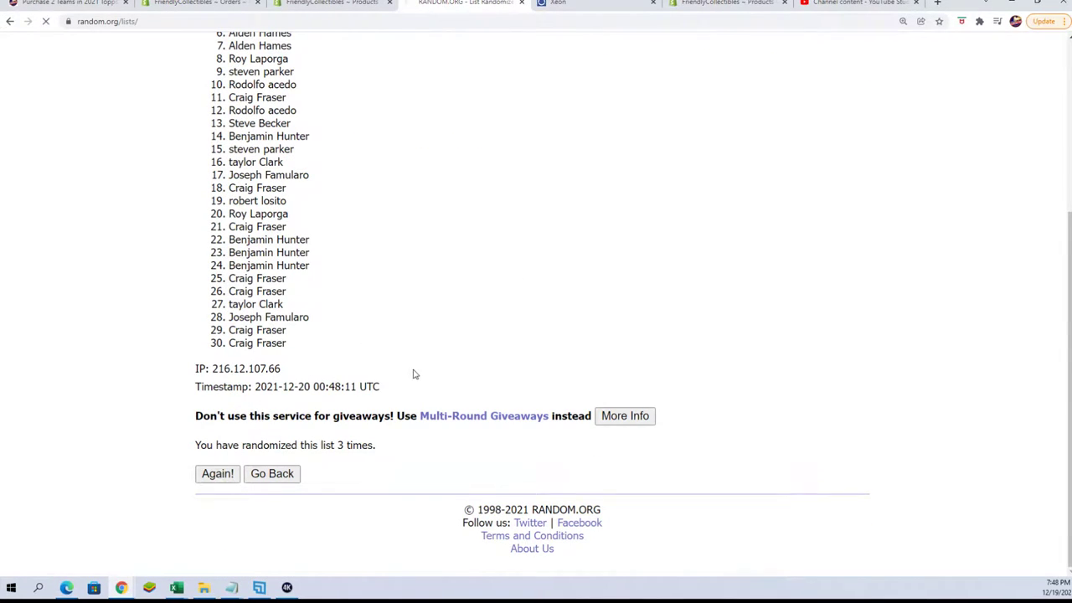
pyautogui.click(238, 470)
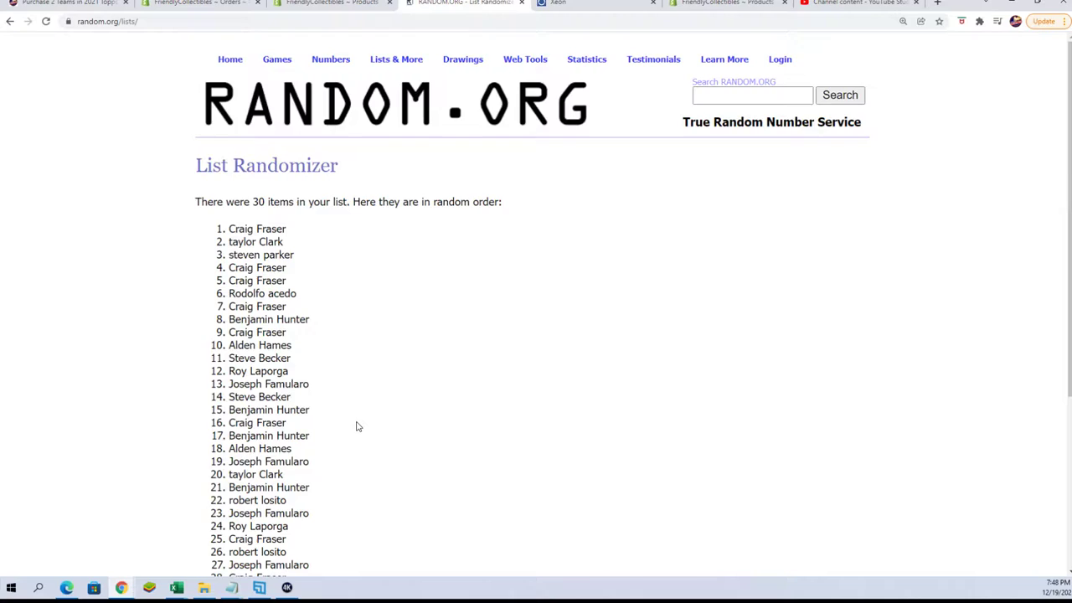
pyautogui.scroll(-3, 357, 429)
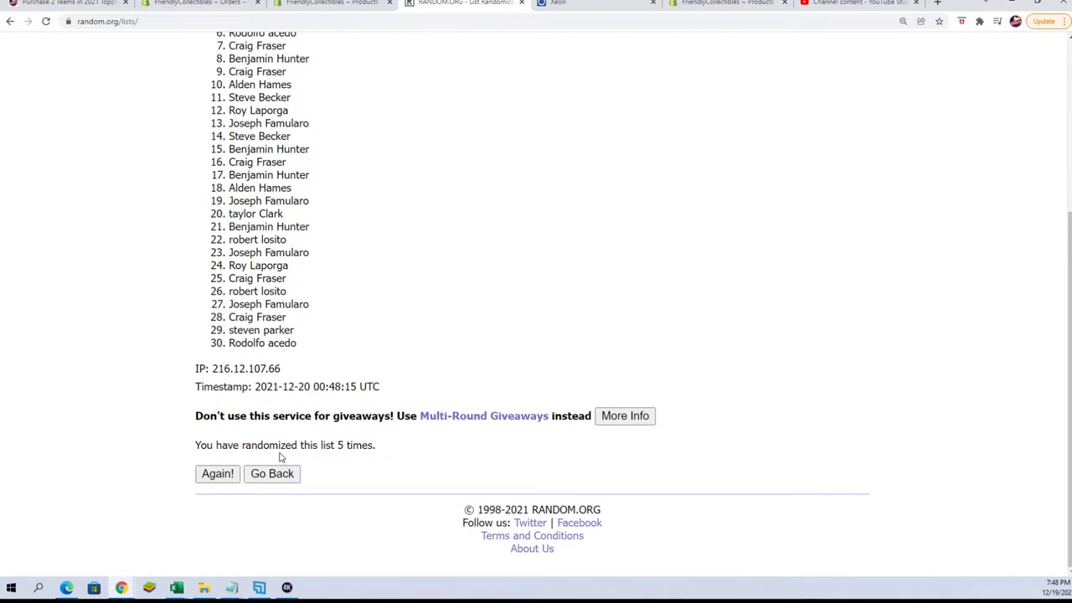
pyautogui.click(227, 473)
pyautogui.scroll(-3, 374, 372)
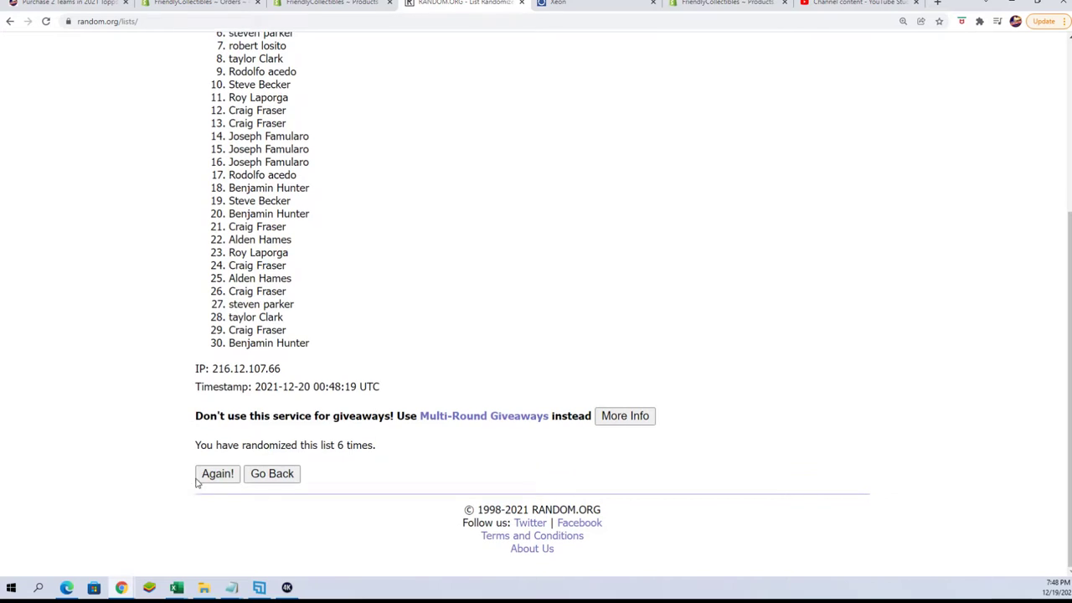
pyautogui.click(207, 475)
pyautogui.scroll(-1, 391, 243)
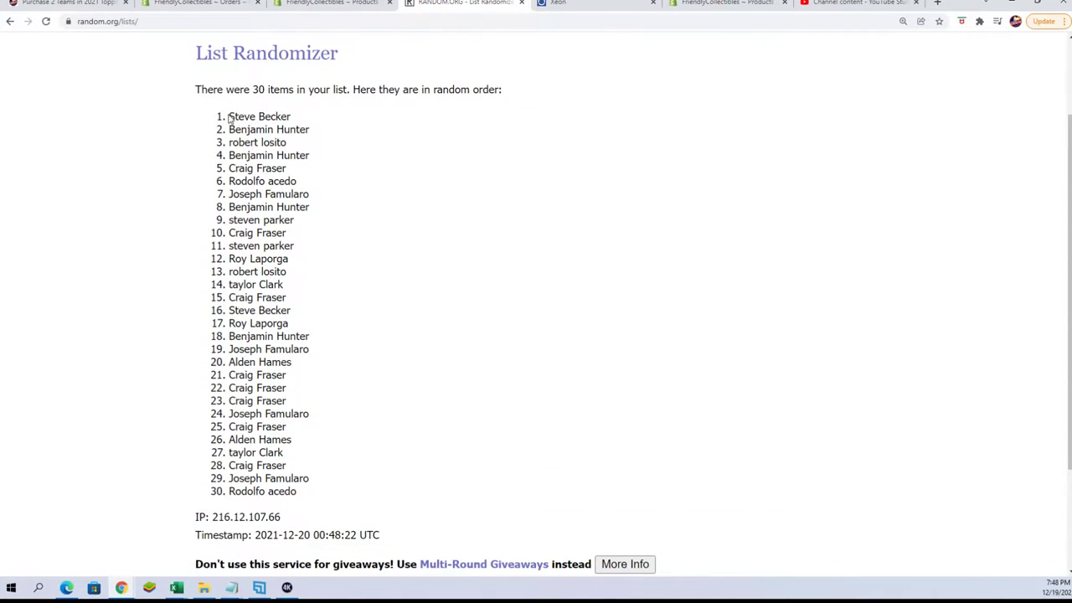
# Copy the final randomized owner order and return to the Excel spreadsheet.
pyautogui.moveTo(228, 117)
pyautogui.mouseDown()
pyautogui.moveTo(289, 400)
pyautogui.moveTo(298, 507)
pyautogui.moveTo(310, 493)
pyautogui.mouseUp()
pyautogui.rightClick(273, 434)
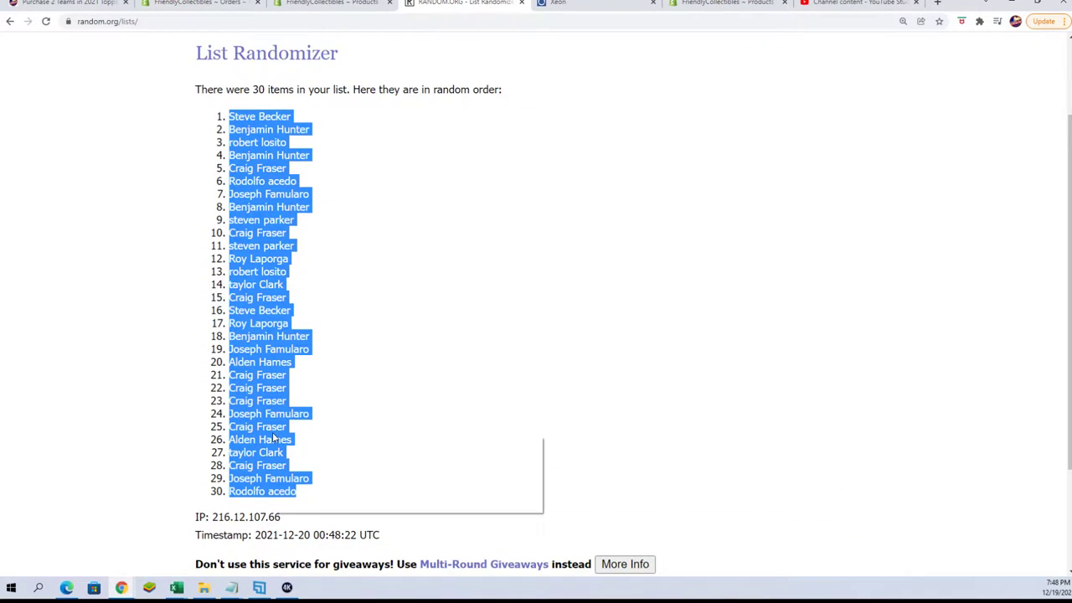
pyautogui.click(294, 443)
pyautogui.hotkey('alt', 'Tab')
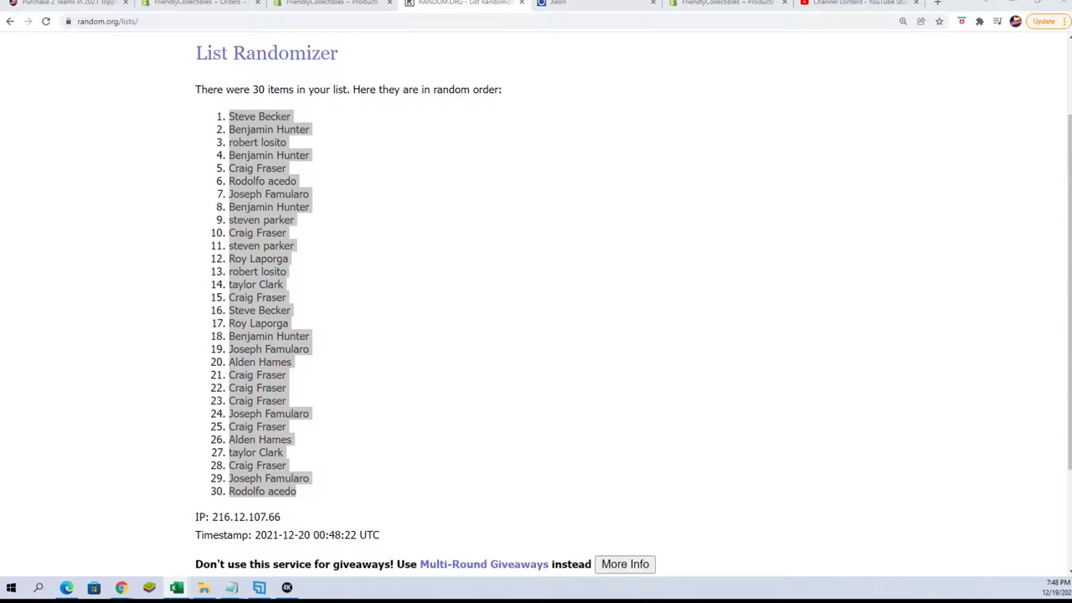
# Reposition the Excel window, dismiss the sign-in notice, narrow column A and zoom to 120%.
pyautogui.moveTo(441, 246); pyautogui.dragTo(769, 15)
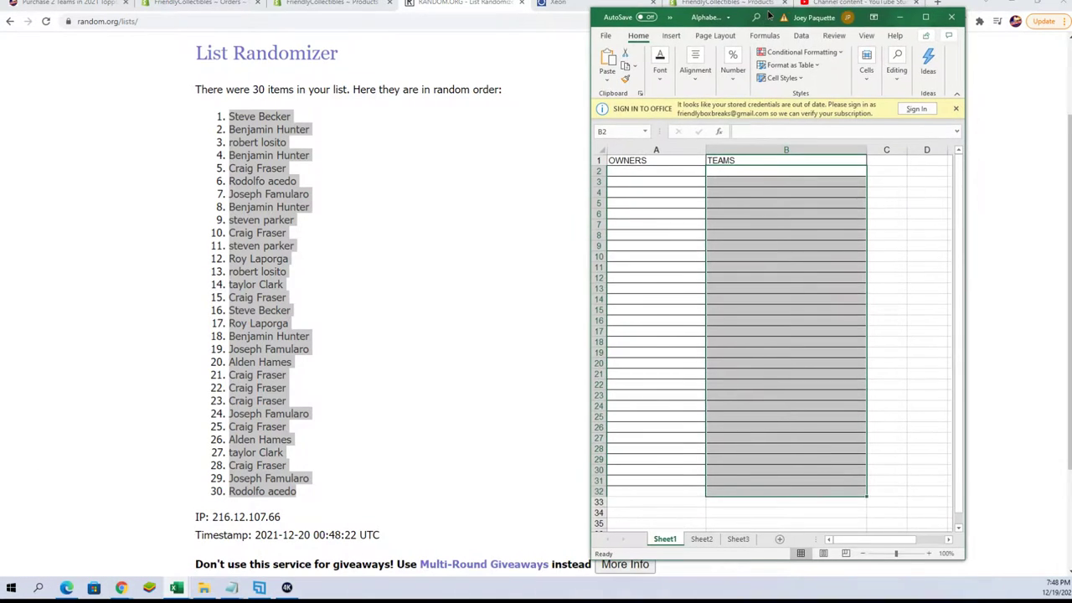
pyautogui.click(955, 108)
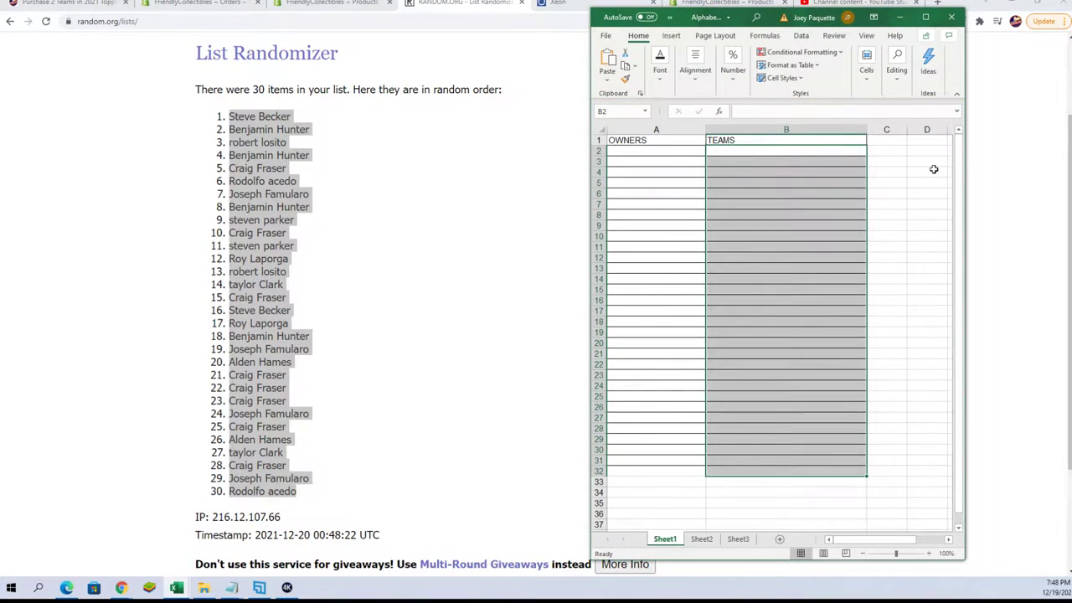
pyautogui.click(700, 129)
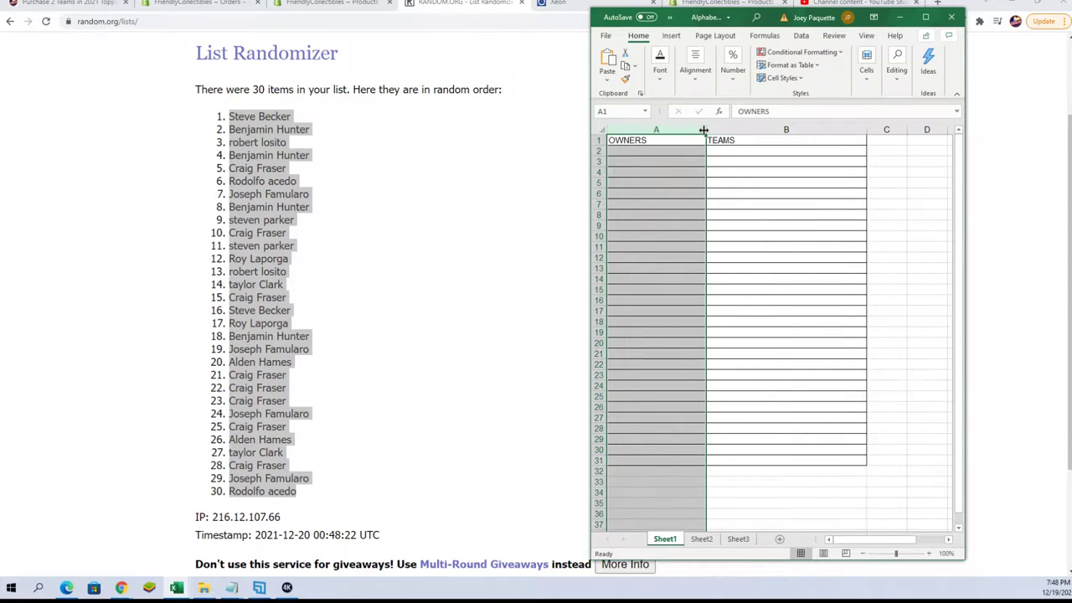
pyautogui.moveTo(706, 130); pyautogui.dragTo(693, 129)
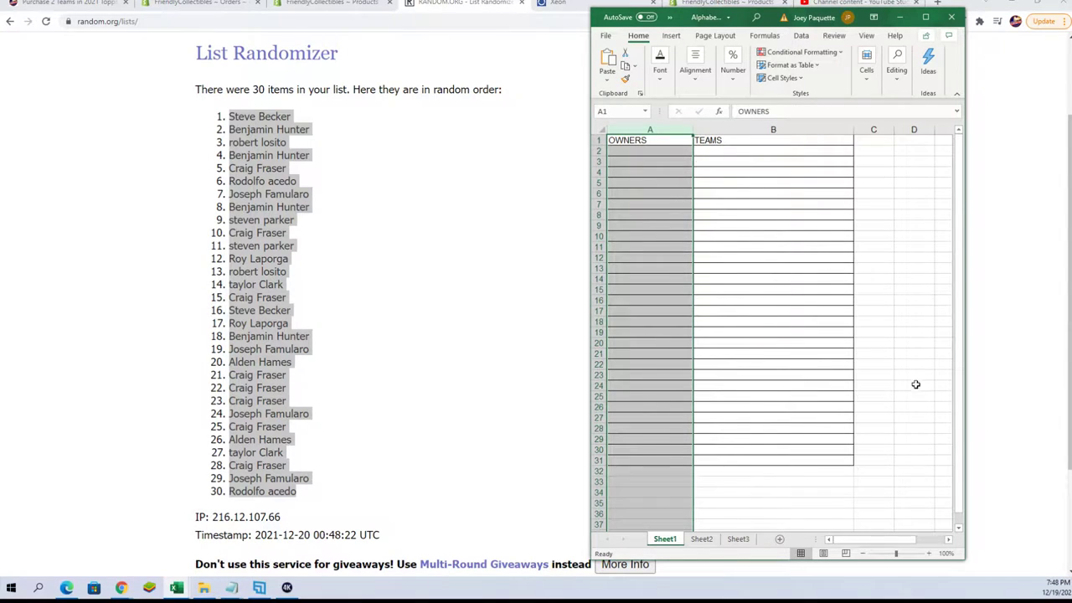
pyautogui.click(929, 553)
pyautogui.click(928, 553)
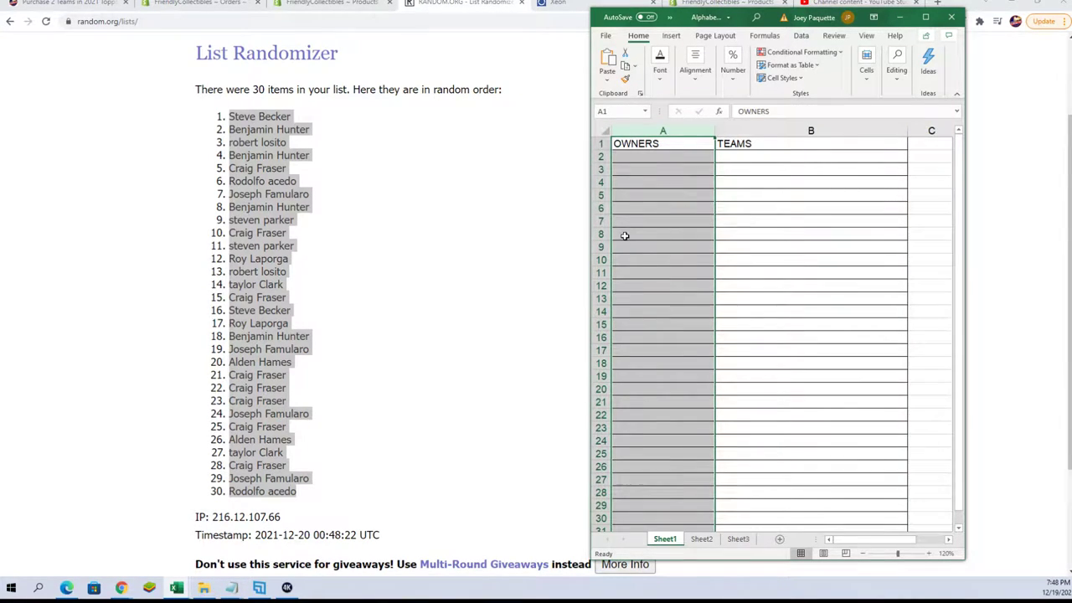
# Paste the randomized owner names as plain text into A2:A31, bold and left-aligned.
pyautogui.click(630, 157)
pyautogui.rightClick(630, 156)
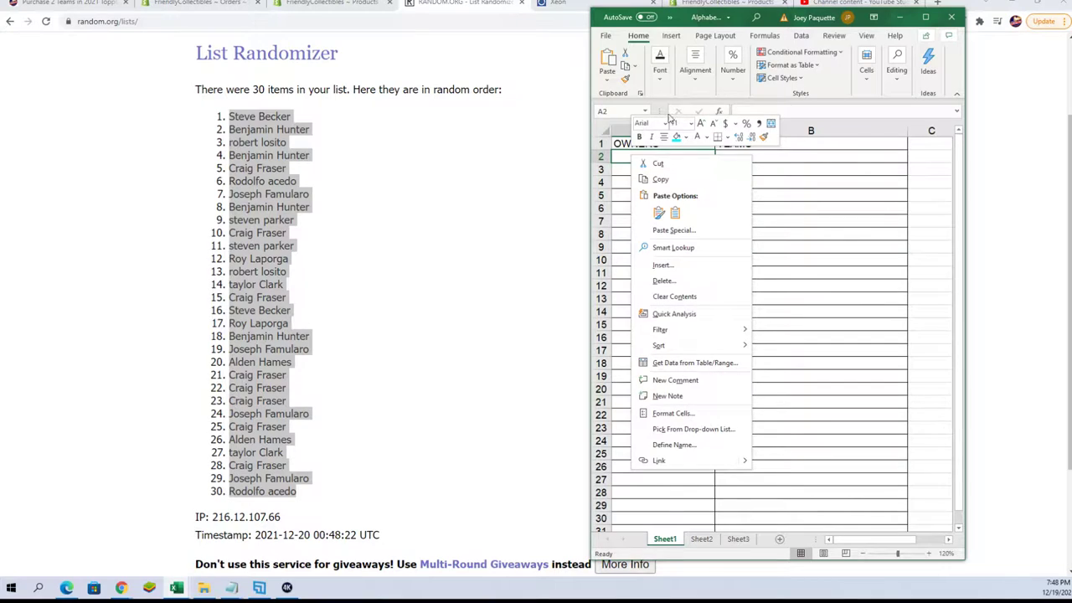
pyautogui.click(672, 231)
pyautogui.click(581, 166)
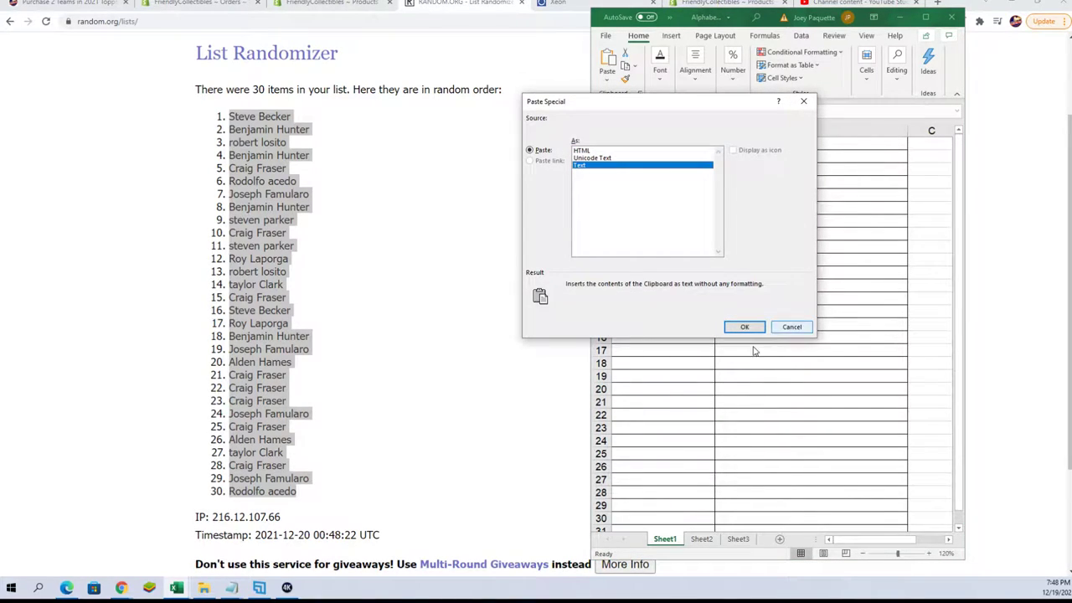
pyautogui.click(743, 328)
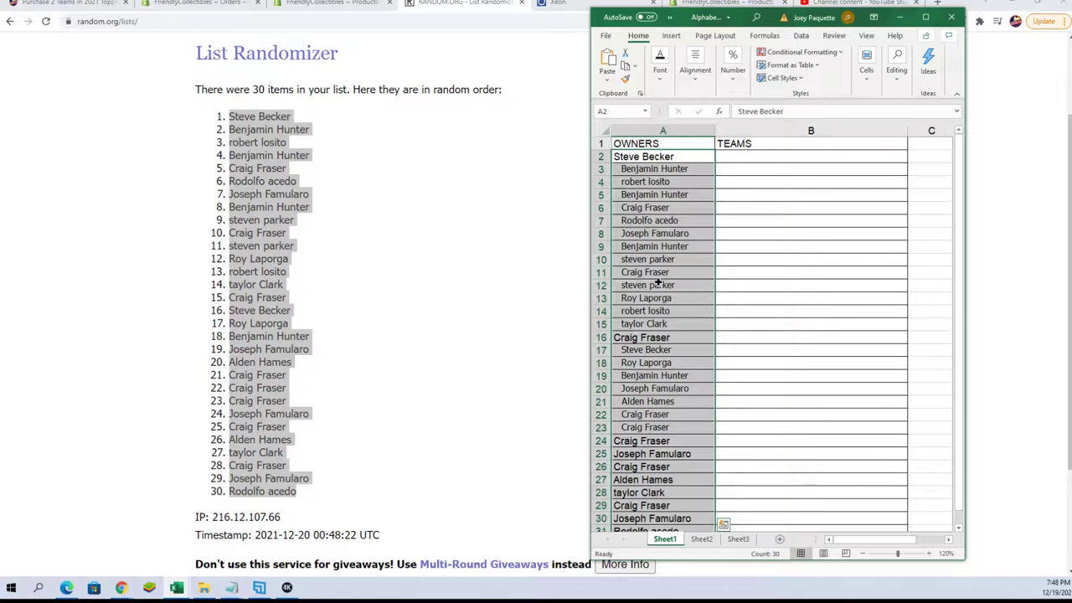
pyautogui.rightClick(659, 241)
pyautogui.click(666, 223)
pyautogui.click(691, 224)
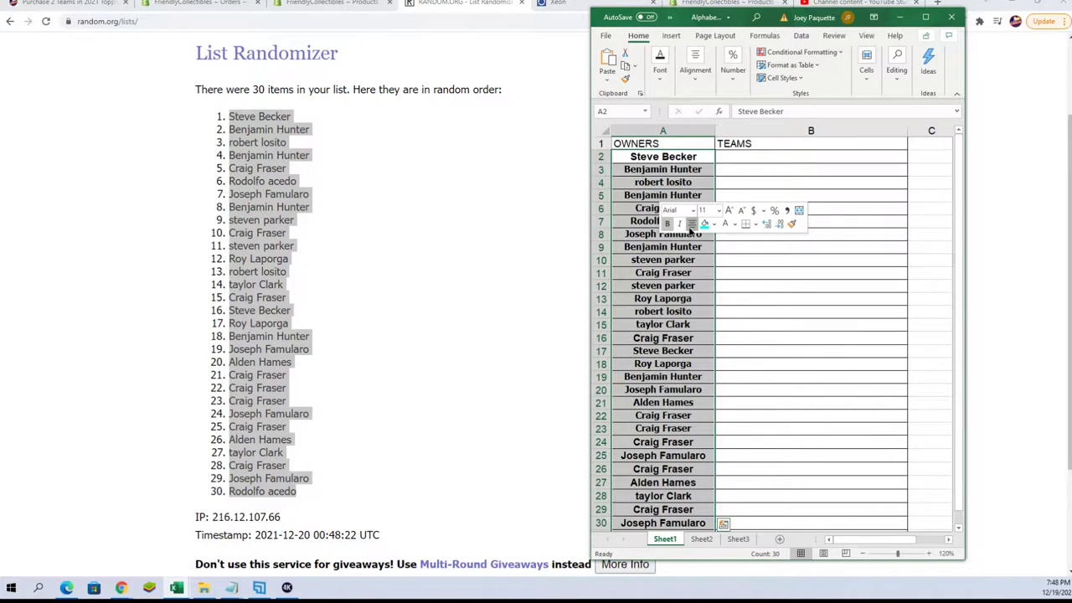
# AutoFit column A to the owner names, zooming to 110% so row 31 shows.
pyautogui.click(700, 131)
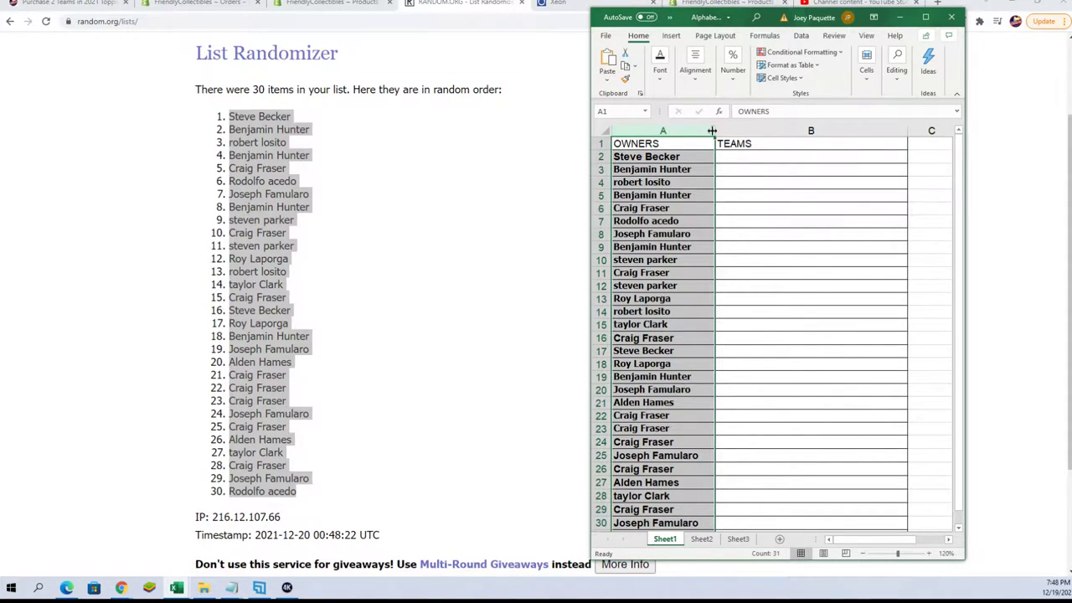
pyautogui.doubleClick(715, 131)
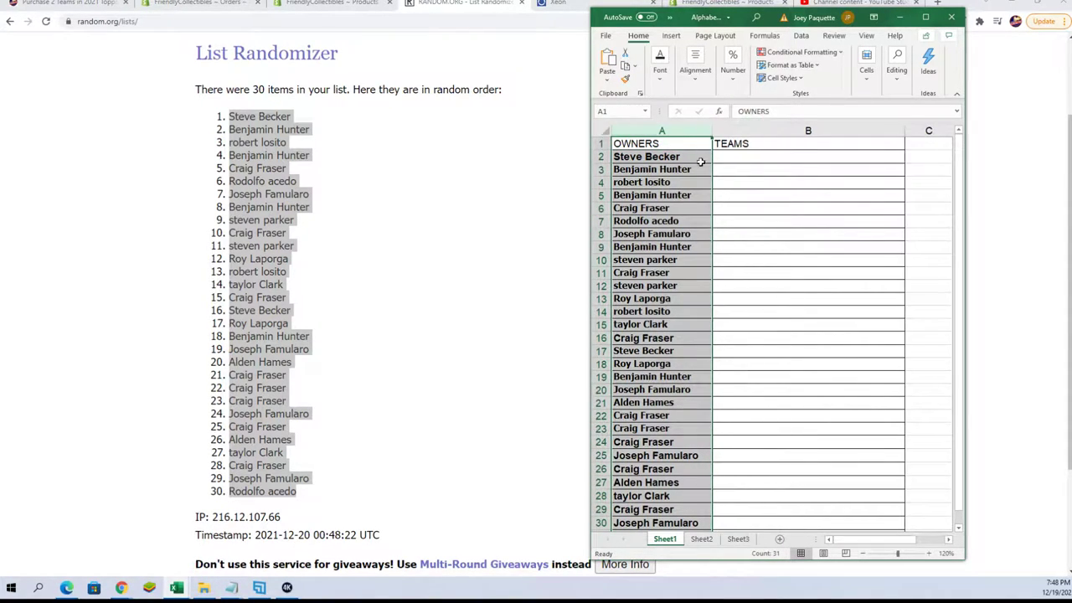
pyautogui.click(862, 553)
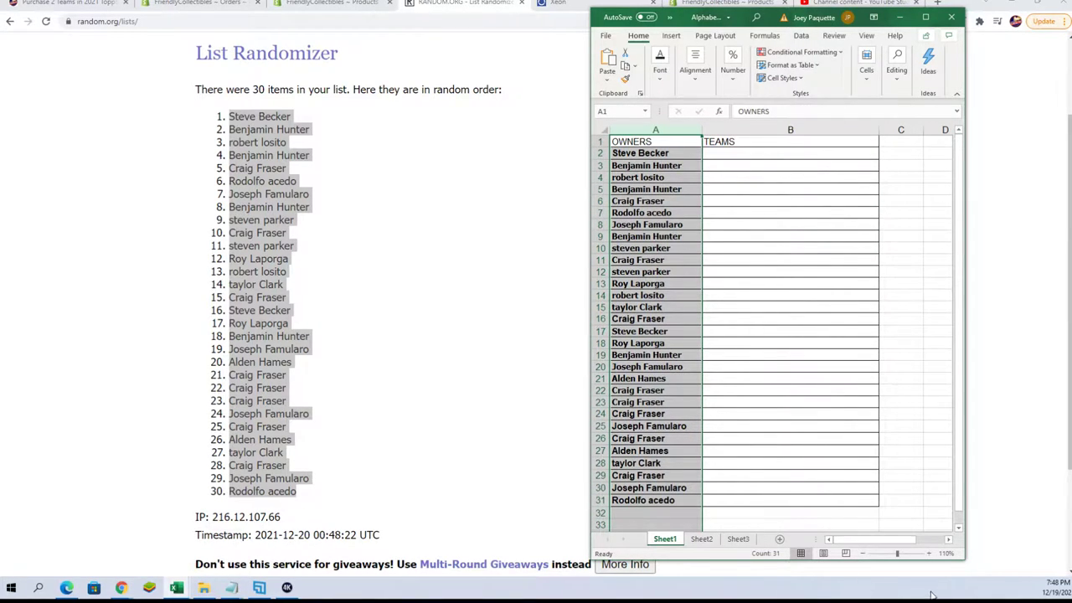
pyautogui.click(929, 554)
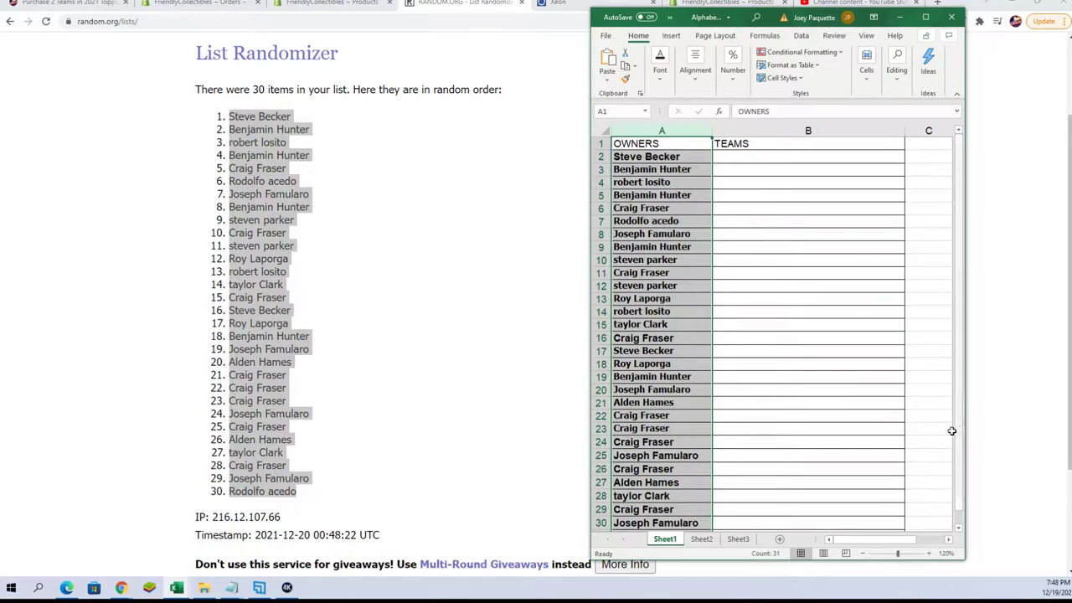
pyautogui.click(865, 554)
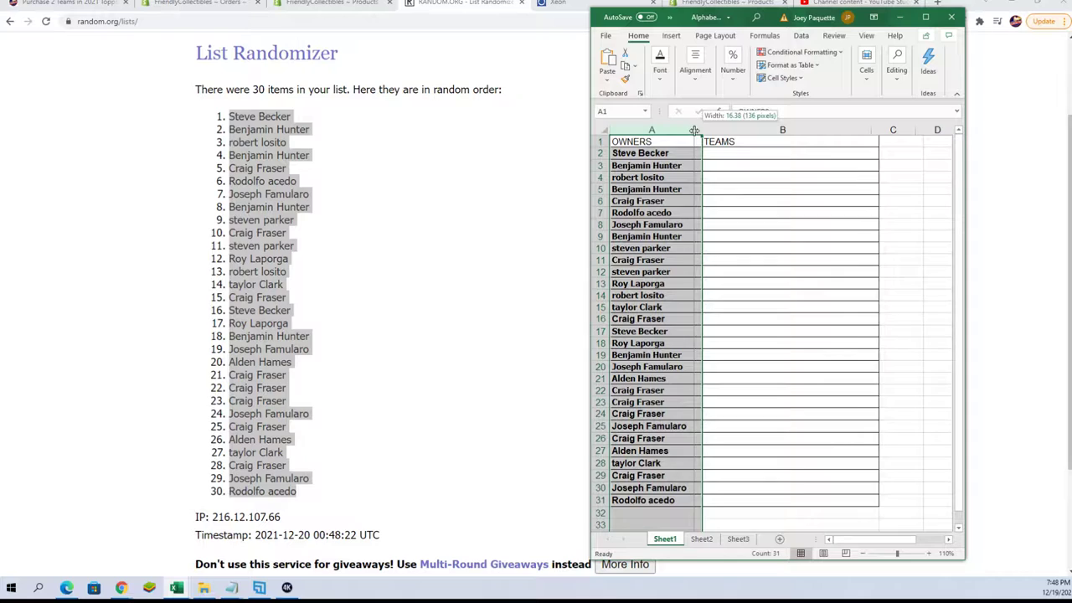
pyautogui.doubleClick(701, 130)
pyautogui.click(724, 156)
pyautogui.scroll(2, 381, 221)
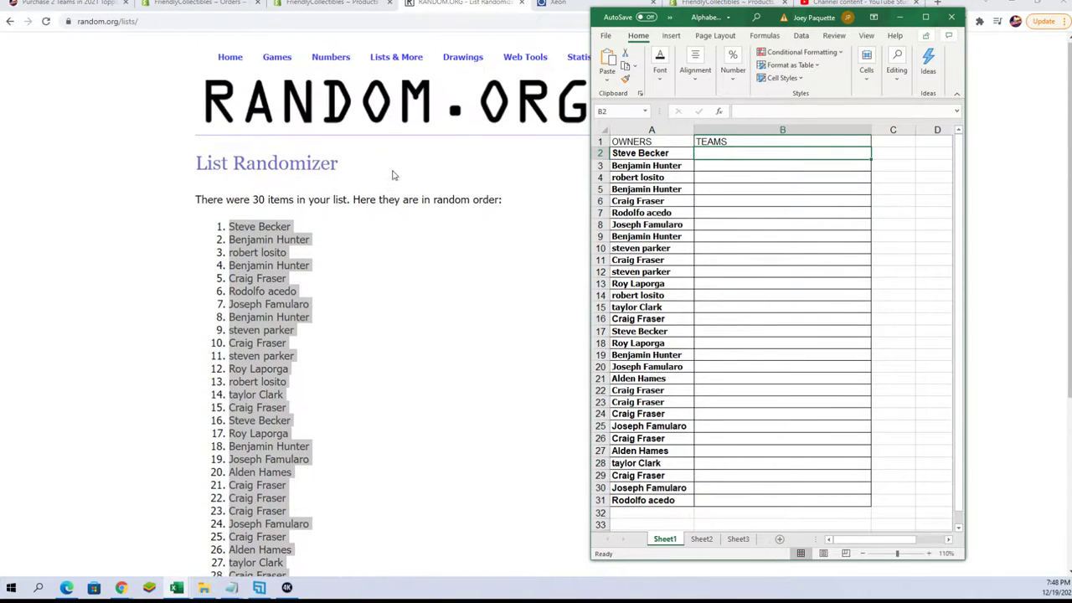
# Reset the List Randomizer to an empty form and copy the 30-team list from Notepad.
pyautogui.click(402, 86)
pyautogui.click(402, 82)
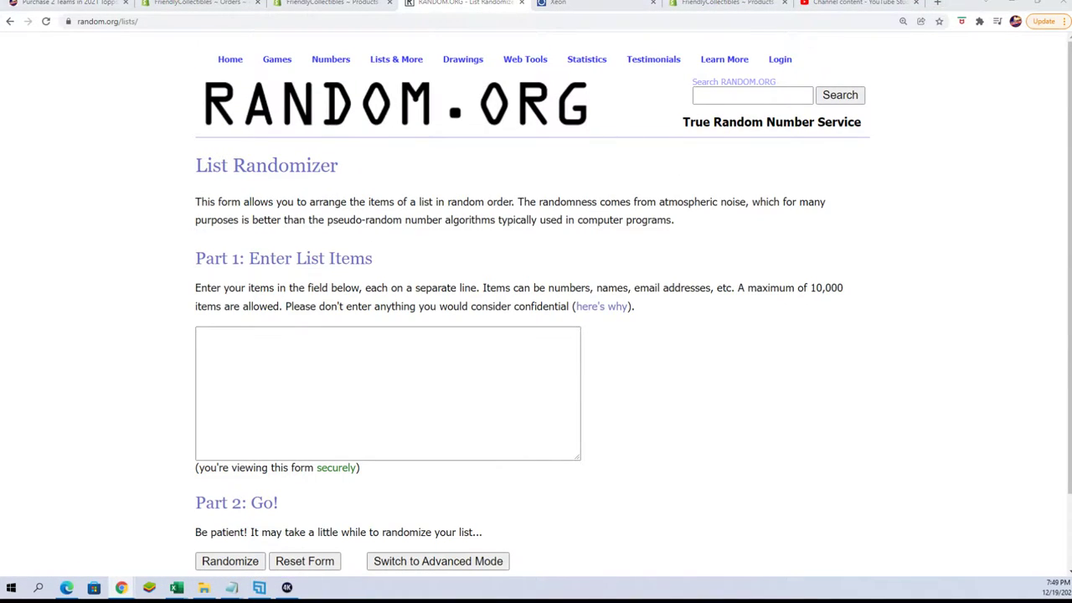
pyautogui.hotkey('alt', 'Tab')
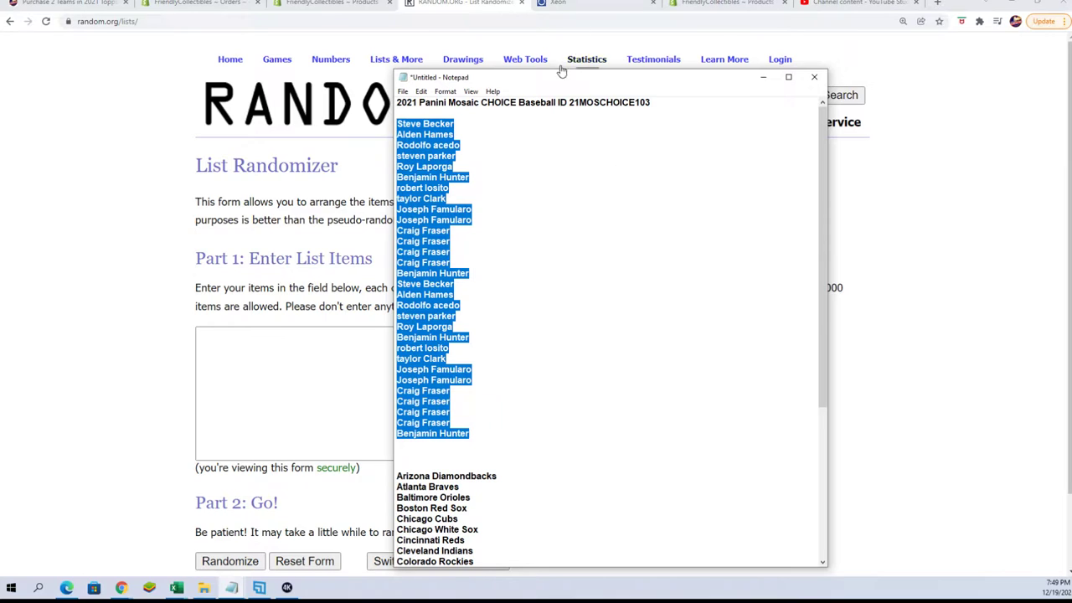
pyautogui.doubleClick(553, 68)
pyautogui.scroll(-4, 583, 509)
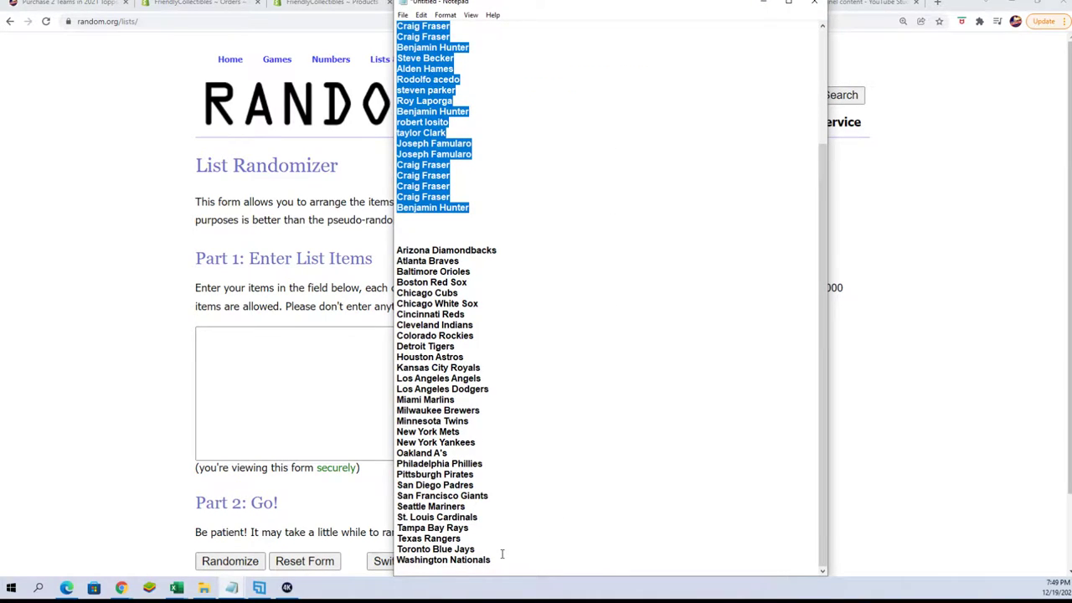
pyautogui.moveTo(503, 554)
pyautogui.mouseDown()
pyautogui.moveTo(402, 429)
pyautogui.moveTo(397, 250)
pyautogui.mouseUp()
pyautogui.rightClick(427, 283)
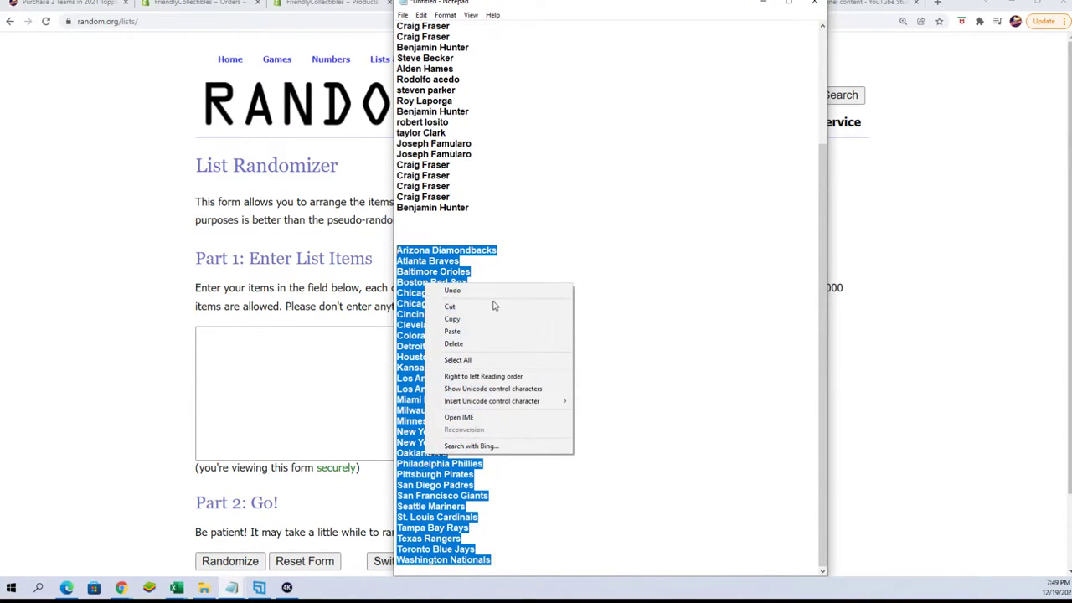
pyautogui.click(494, 319)
# Paste the MLB teams, Arizona Diamondbacks to Washington Nationals, into the randomizer's list box.
pyautogui.click(250, 349)
pyautogui.rightClick(238, 347)
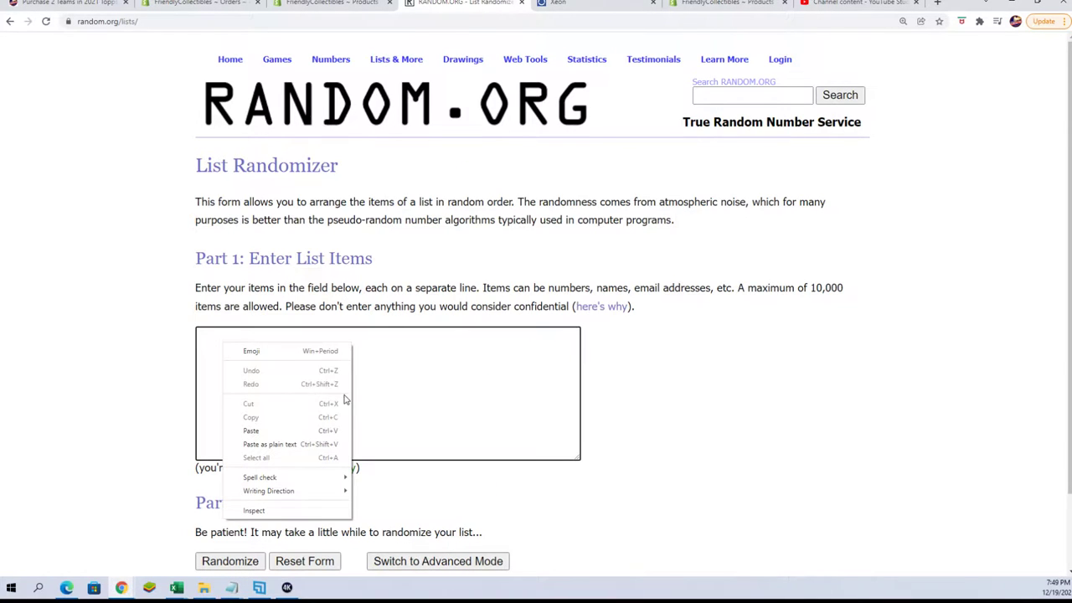
pyautogui.click(253, 431)
pyautogui.scroll(-2, 683, 423)
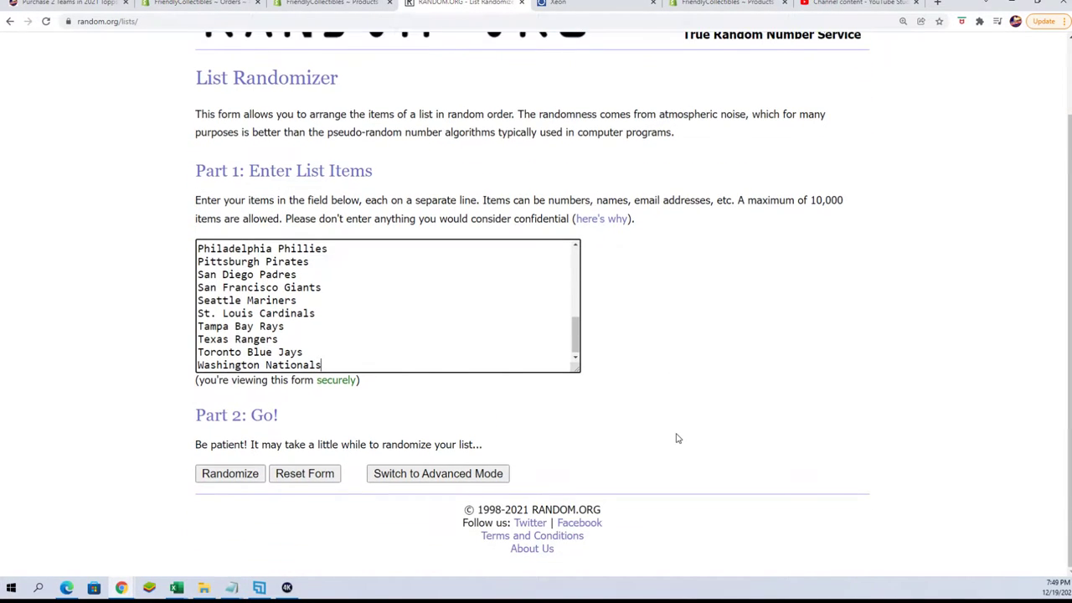
# Randomize the 30 teams and reshuffle six more times, ending Boston Red Sox to Atlanta Braves.
pyautogui.click(251, 473)
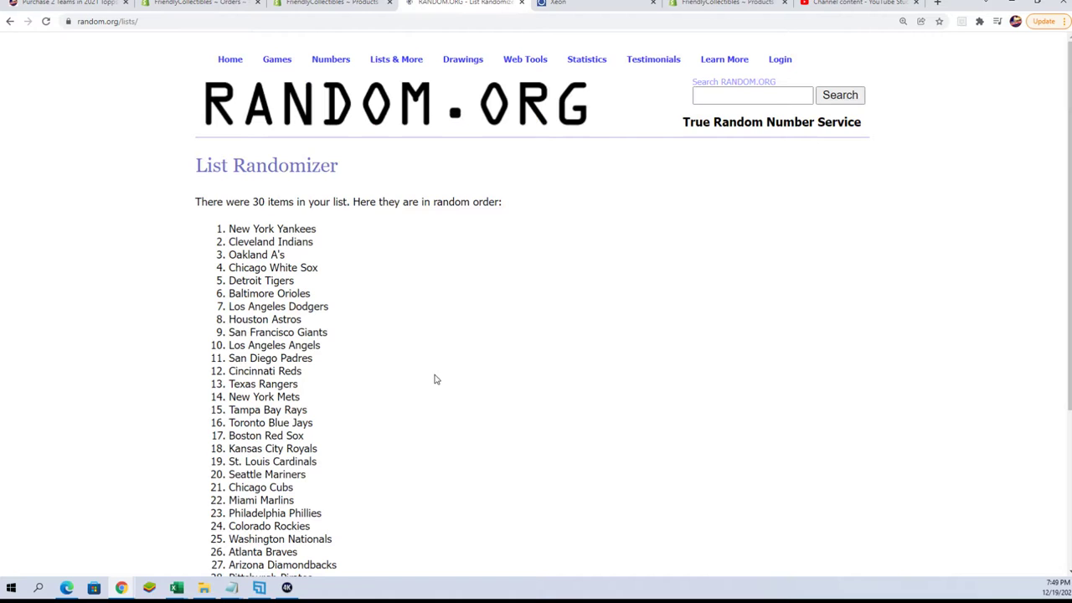
pyautogui.scroll(-2, 279, 450)
pyautogui.click(212, 473)
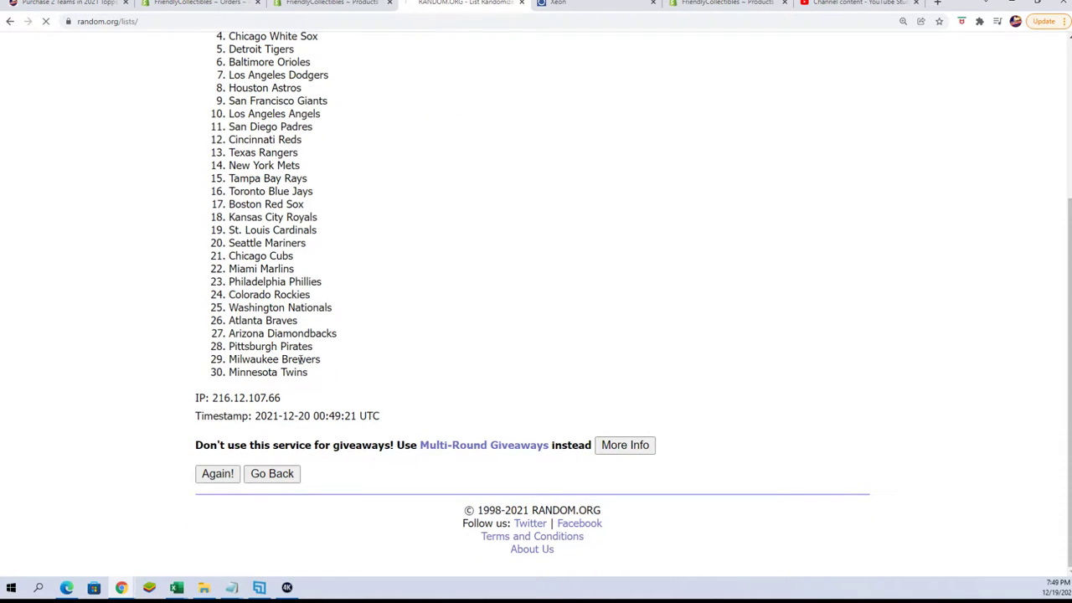
pyautogui.click(215, 473)
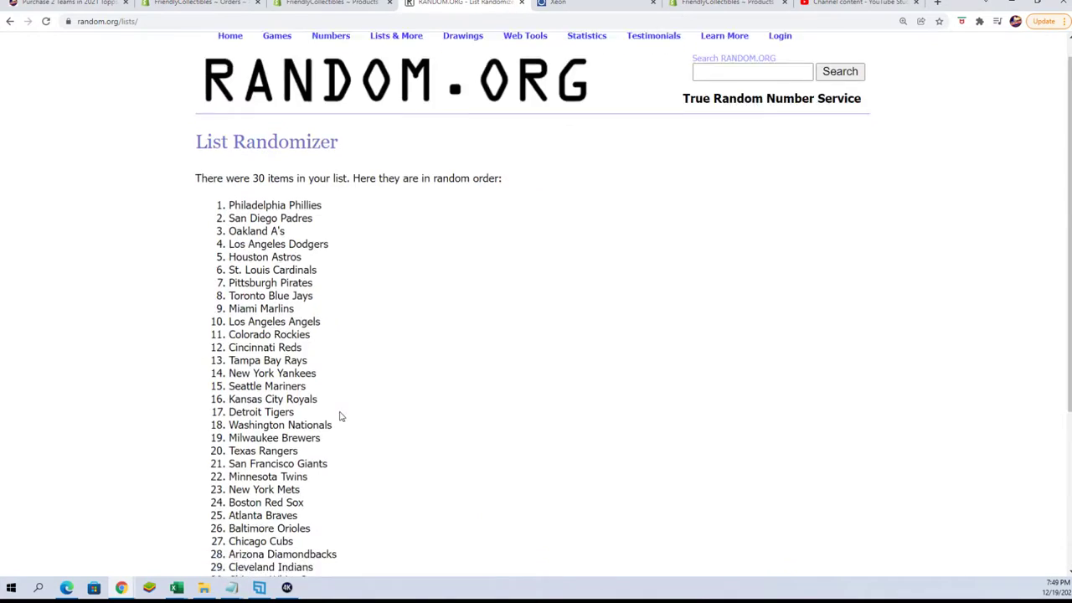
pyautogui.scroll(-3, 195, 462)
pyautogui.click(210, 475)
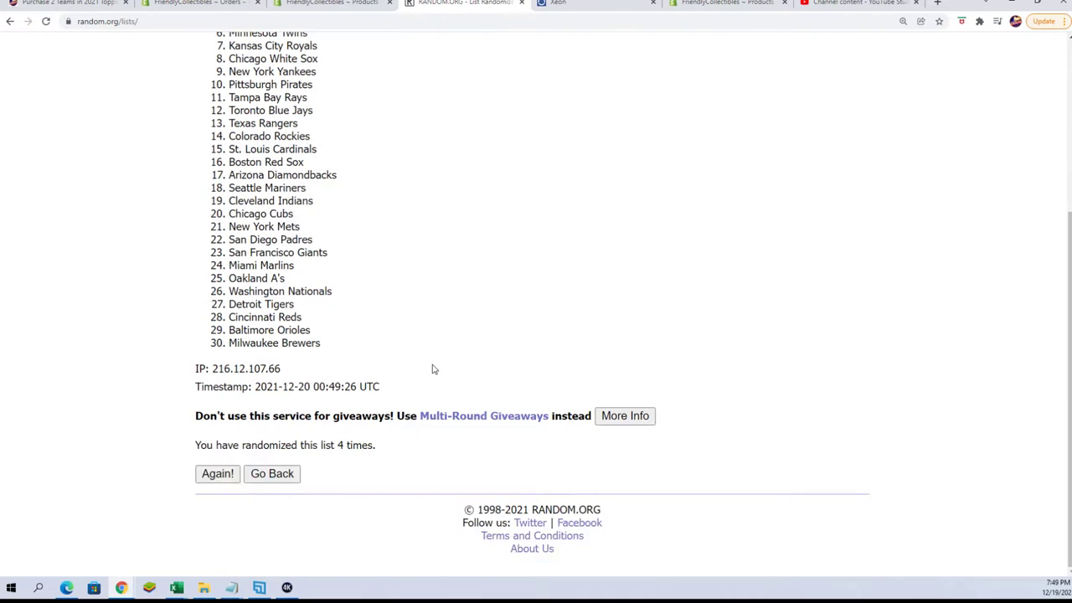
pyautogui.click(214, 476)
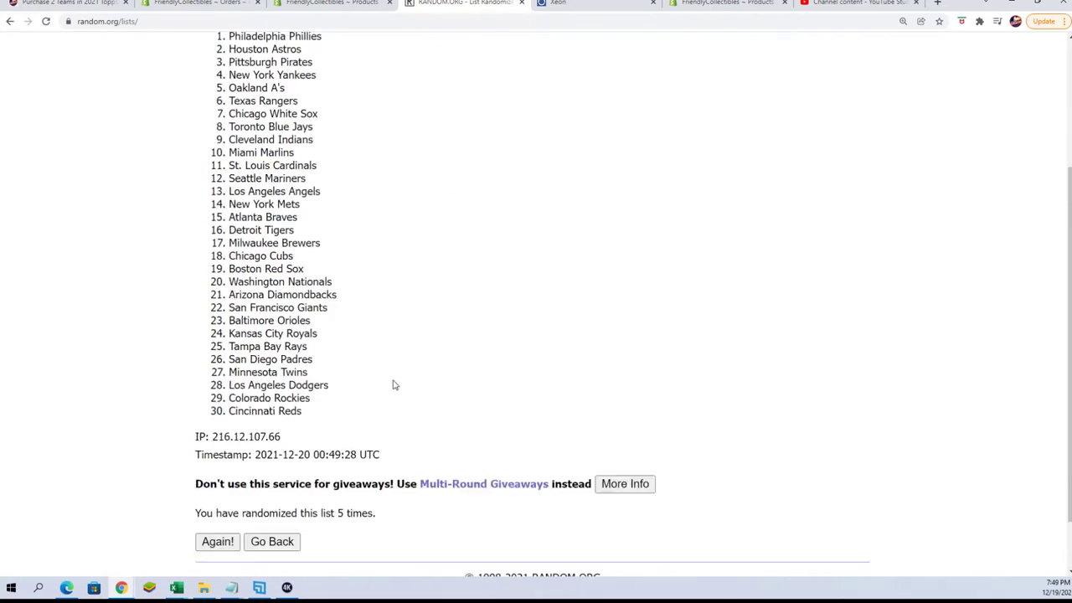
pyautogui.click(236, 469)
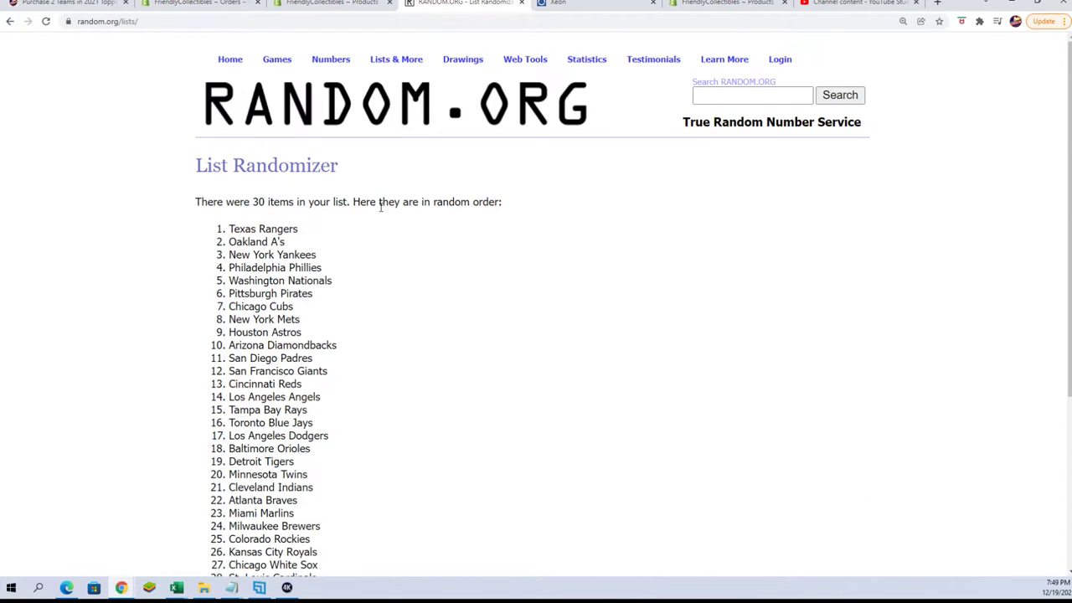
pyautogui.scroll(-5, 377, 383)
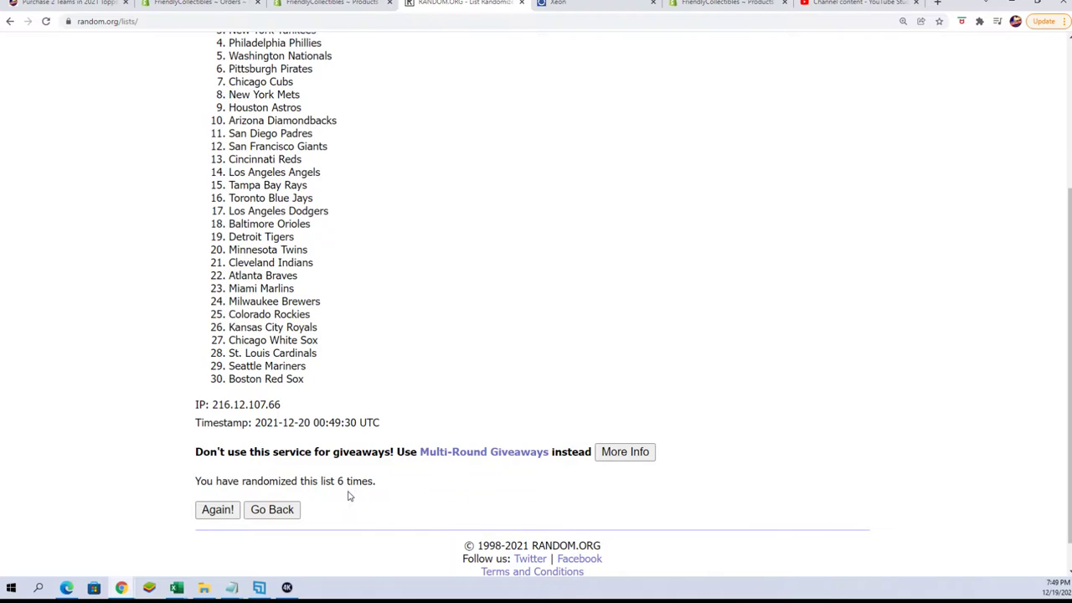
pyautogui.scroll(1, 438, 472)
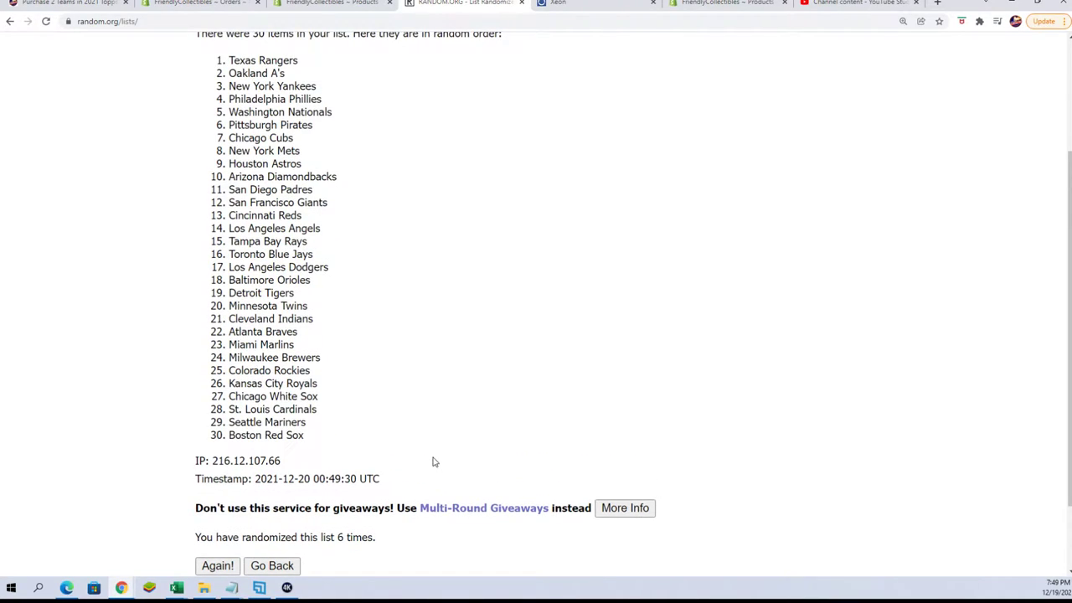
pyautogui.scroll(-1, 423, 469)
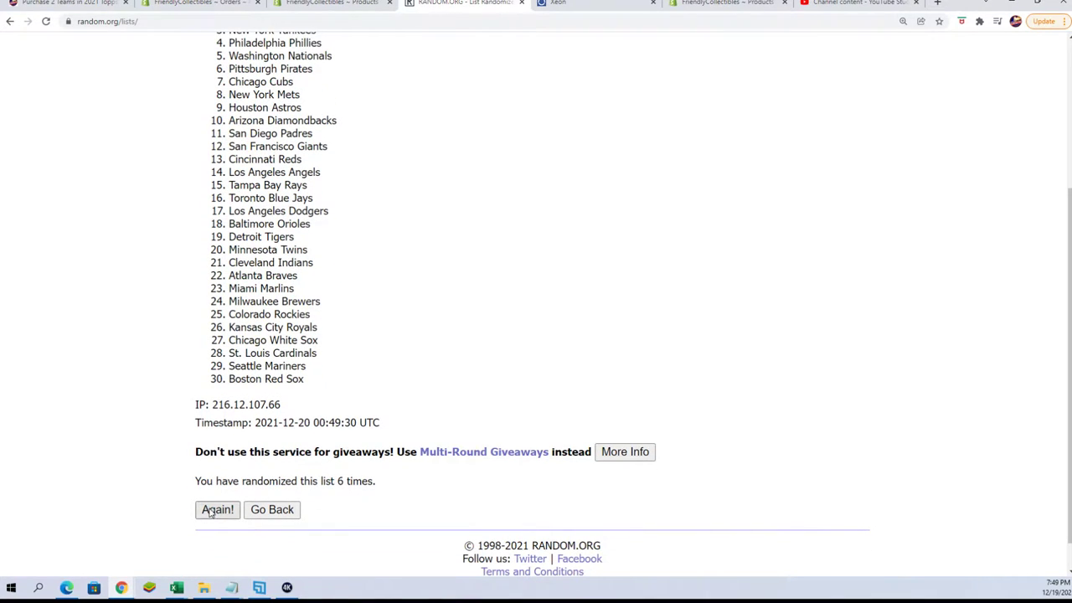
pyautogui.click(216, 511)
pyautogui.scroll(-2, 507, 307)
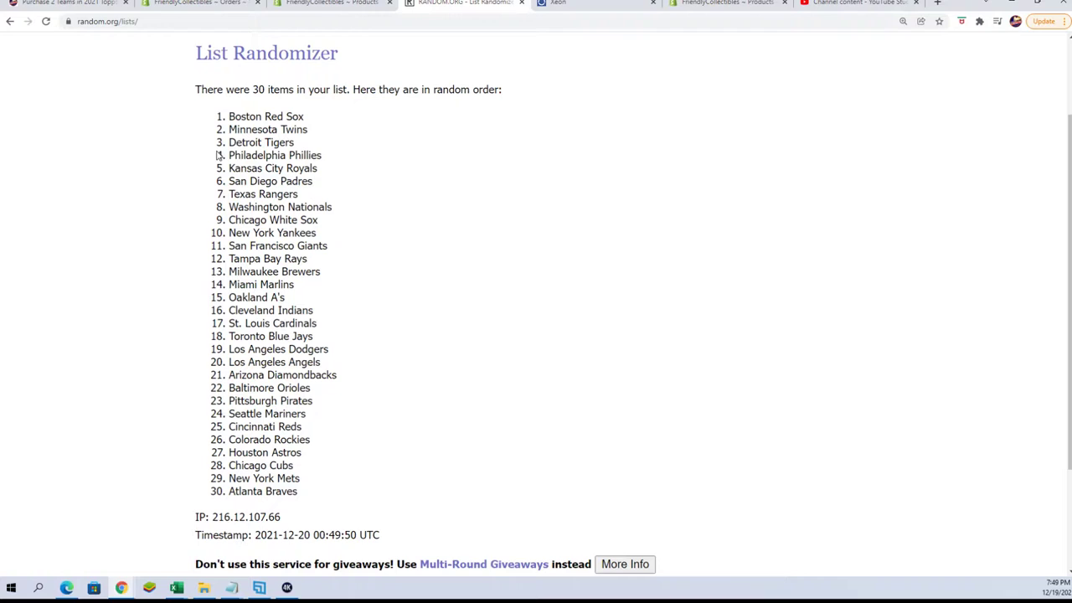
# Copy the 30 randomized team names and return to the Excel workbook.
pyautogui.moveTo(220, 109)
pyautogui.mouseDown()
pyautogui.moveTo(335, 351)
pyautogui.moveTo(310, 477)
pyautogui.moveTo(339, 494)
pyautogui.mouseUp()
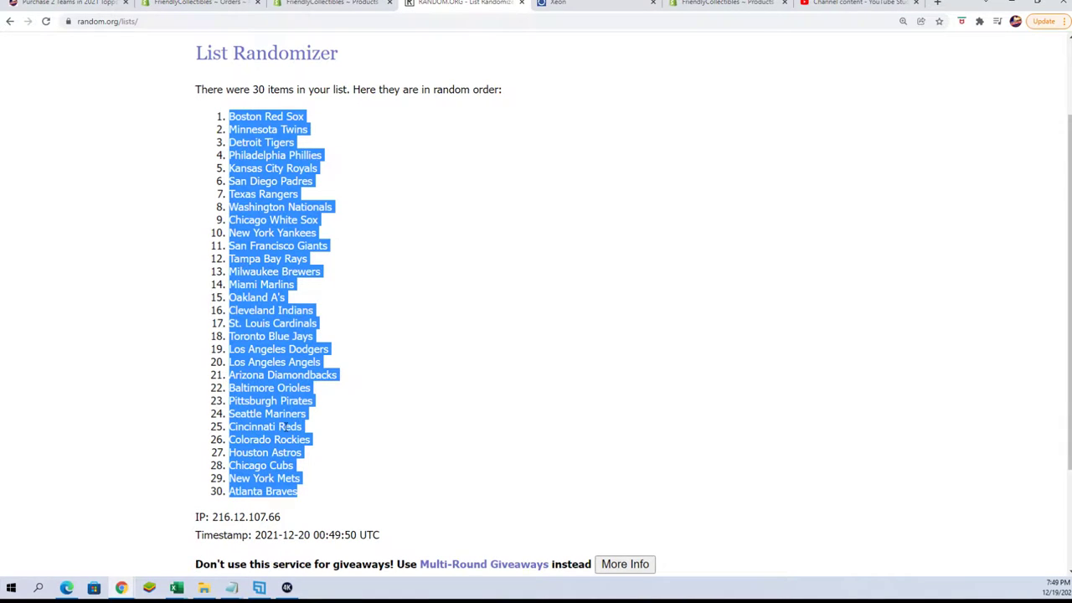
pyautogui.rightClick(303, 435)
pyautogui.click(304, 434)
pyautogui.scroll(-3, 416, 450)
pyautogui.scroll(3, 417, 447)
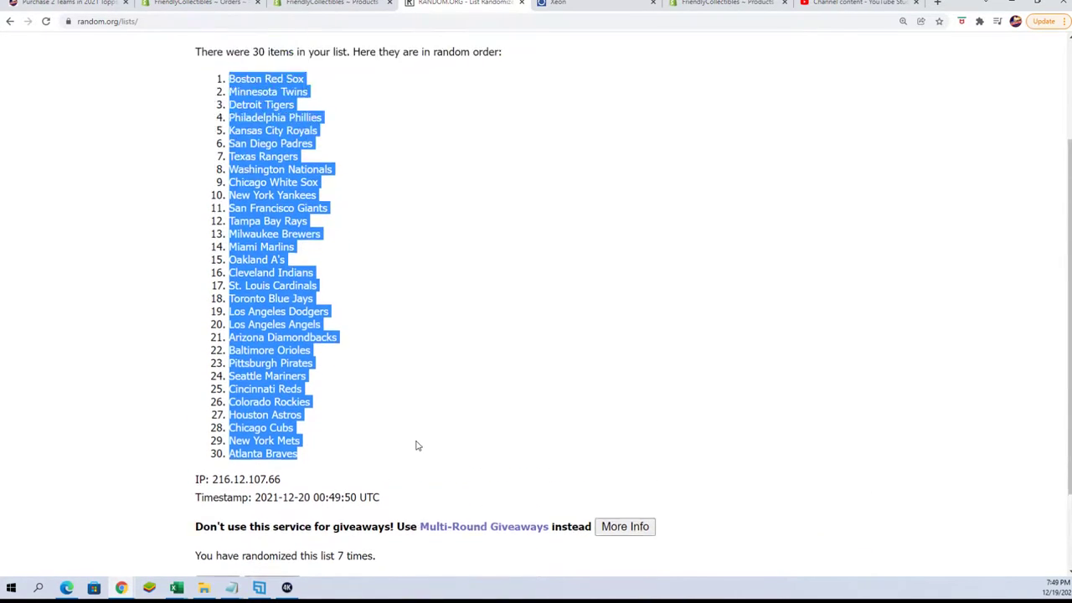
pyautogui.hotkey('alt', 'Tab')
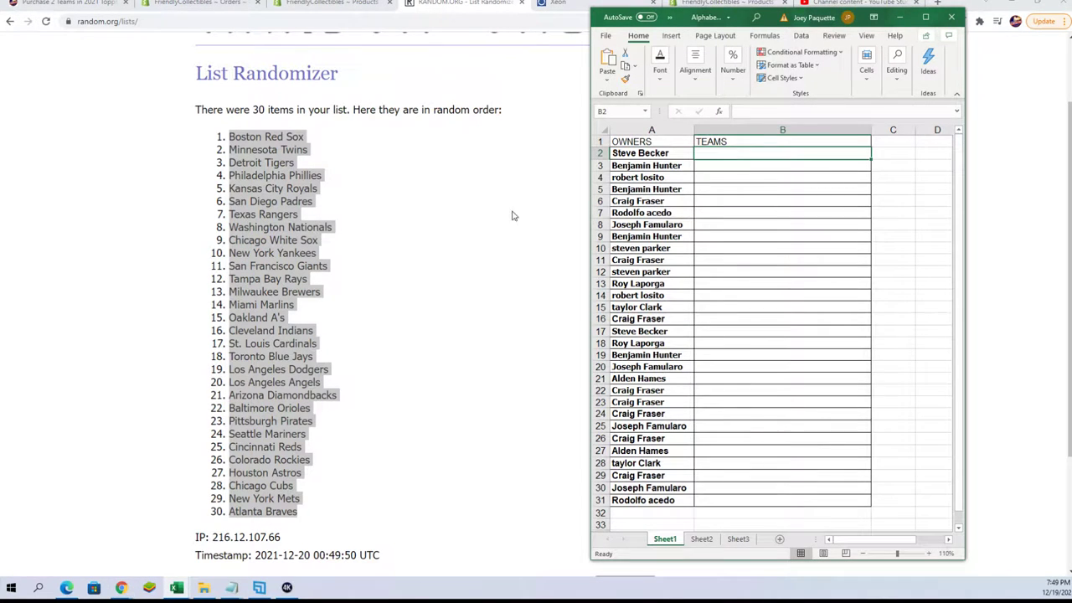
# Paste the teams as plain text into B2:B31, beside the owners.
pyautogui.rightClick(716, 154)
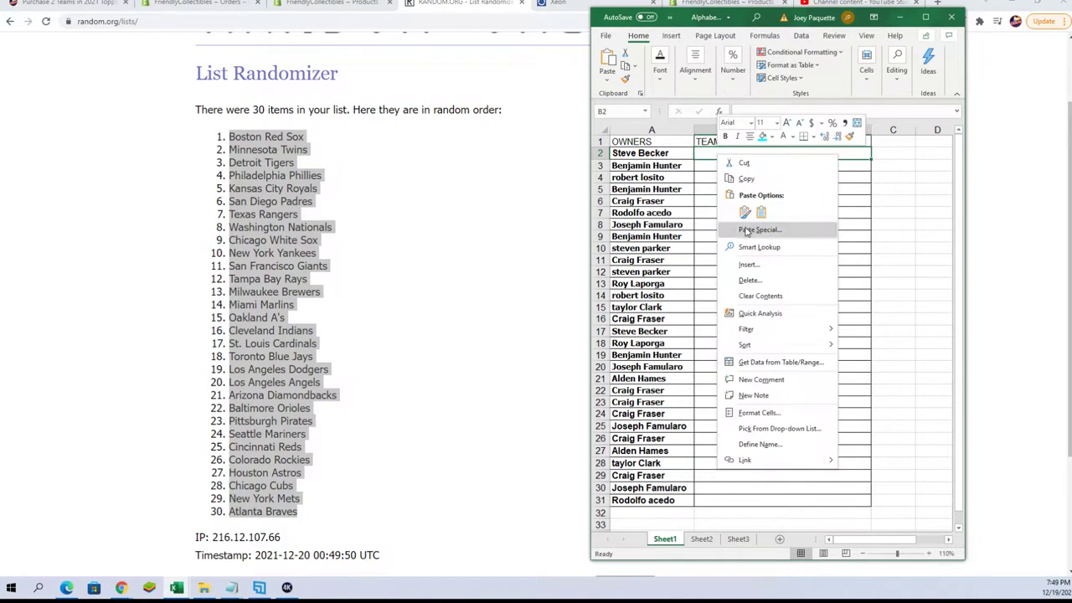
pyautogui.click(758, 218)
pyautogui.click(659, 169)
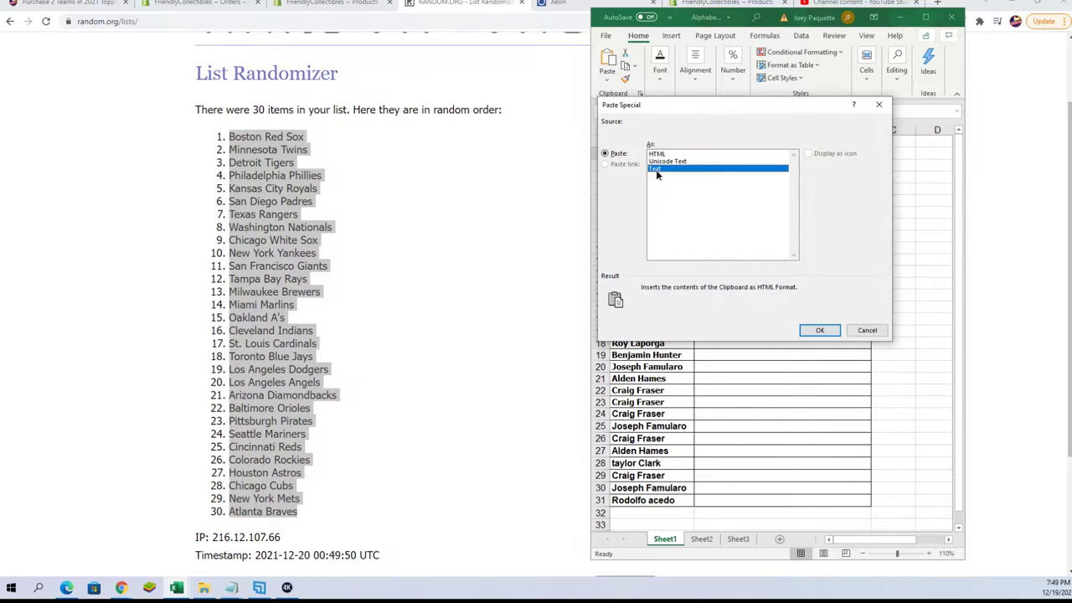
pyautogui.click(819, 330)
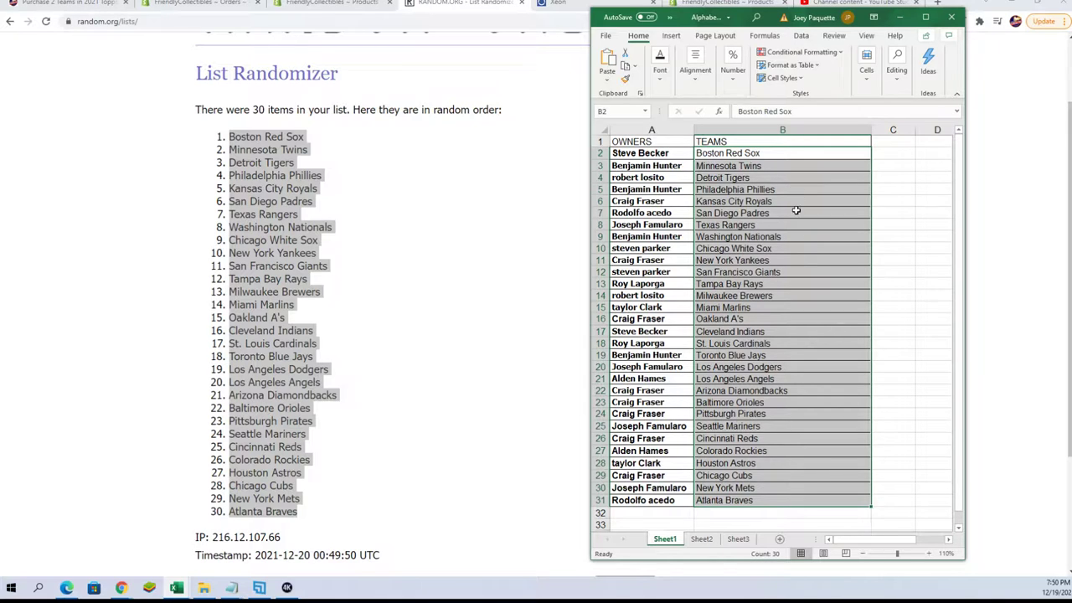
# Maximize Excel, zoom in slightly, and sort the A1:B32 table A to Z by TEAMS.
pyautogui.click(928, 18)
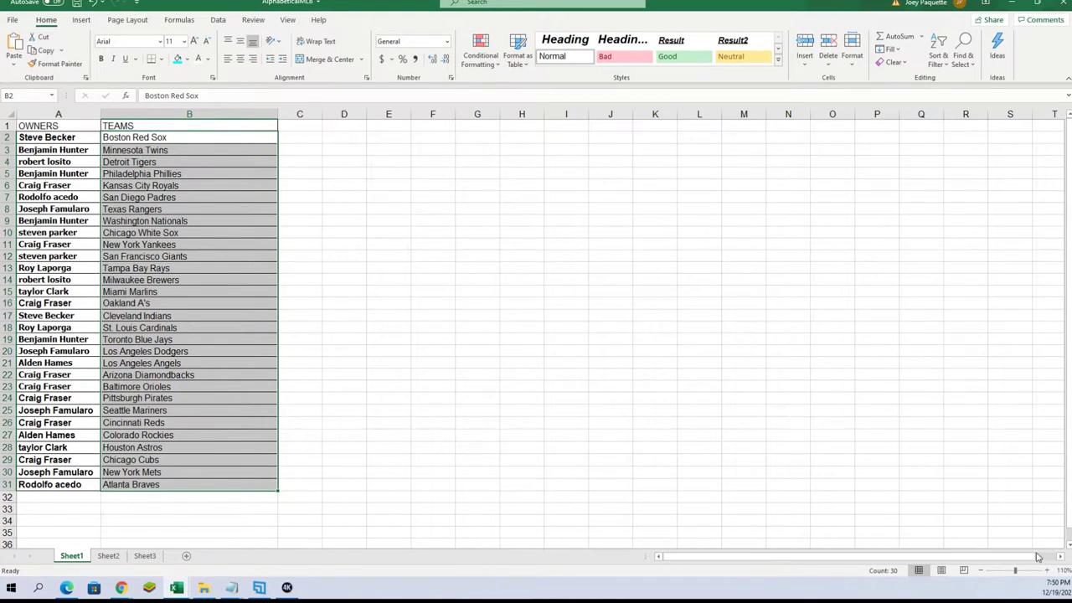
pyautogui.click(1047, 571)
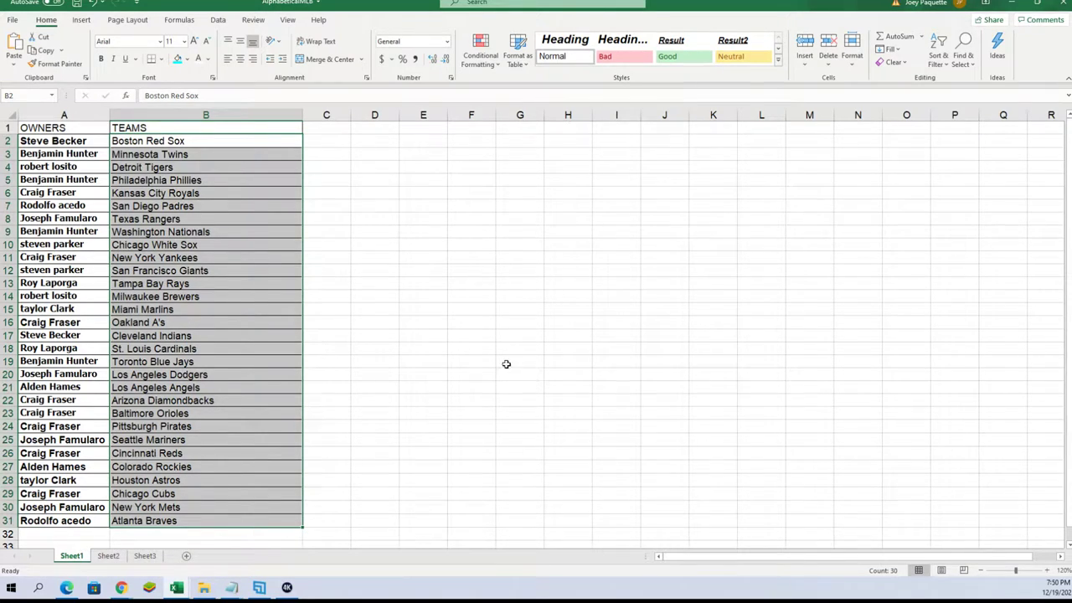
pyautogui.moveTo(84, 126)
pyautogui.mouseDown()
pyautogui.moveTo(184, 166)
pyautogui.moveTo(206, 503)
pyautogui.moveTo(220, 535)
pyautogui.mouseUp()
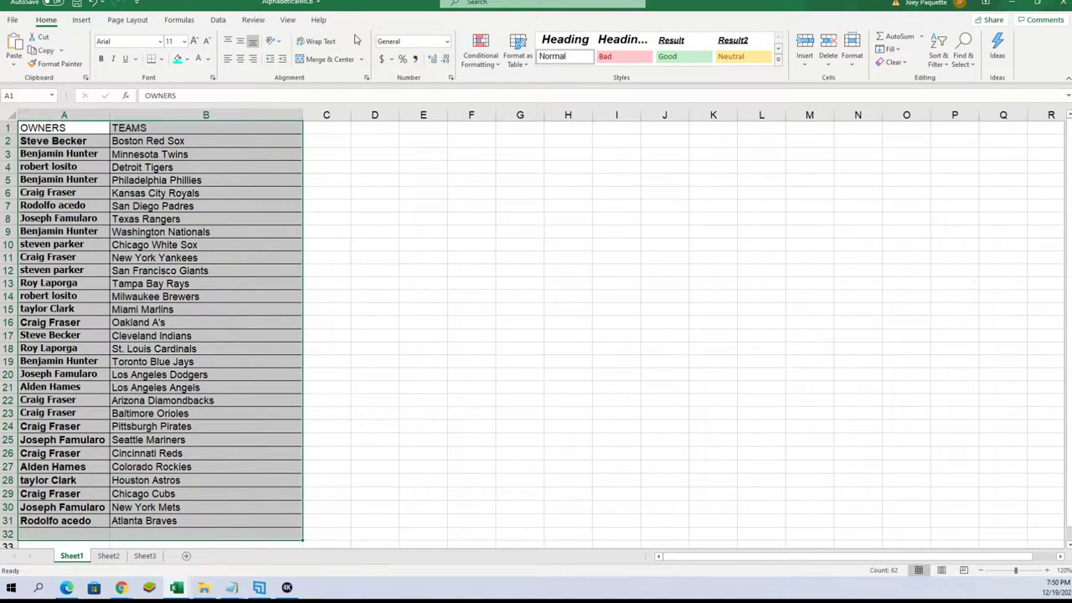
pyautogui.click(220, 21)
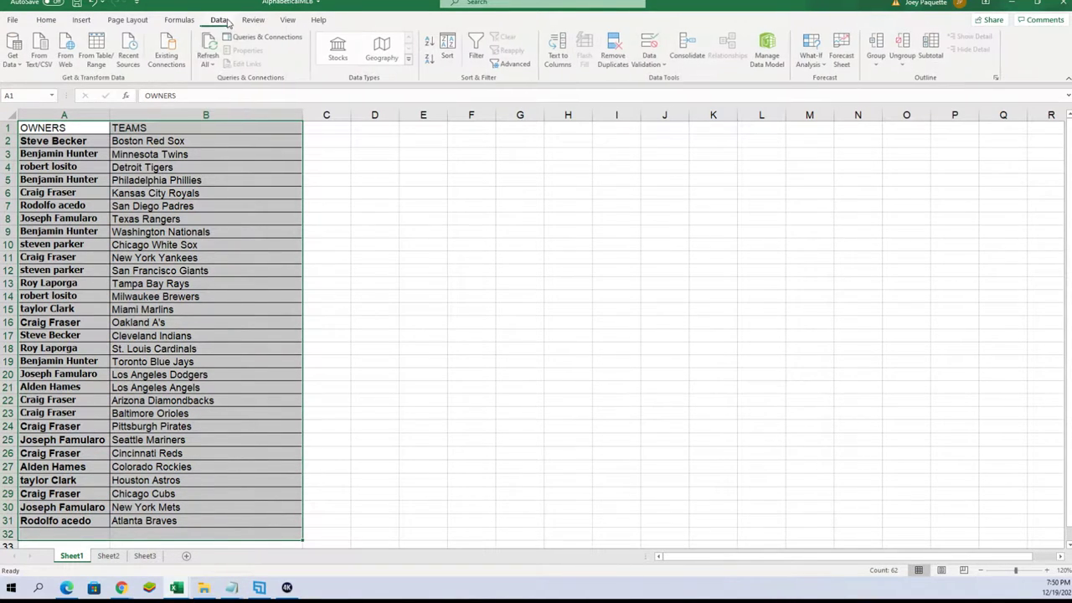
pyautogui.click(448, 51)
pyautogui.click(979, 348)
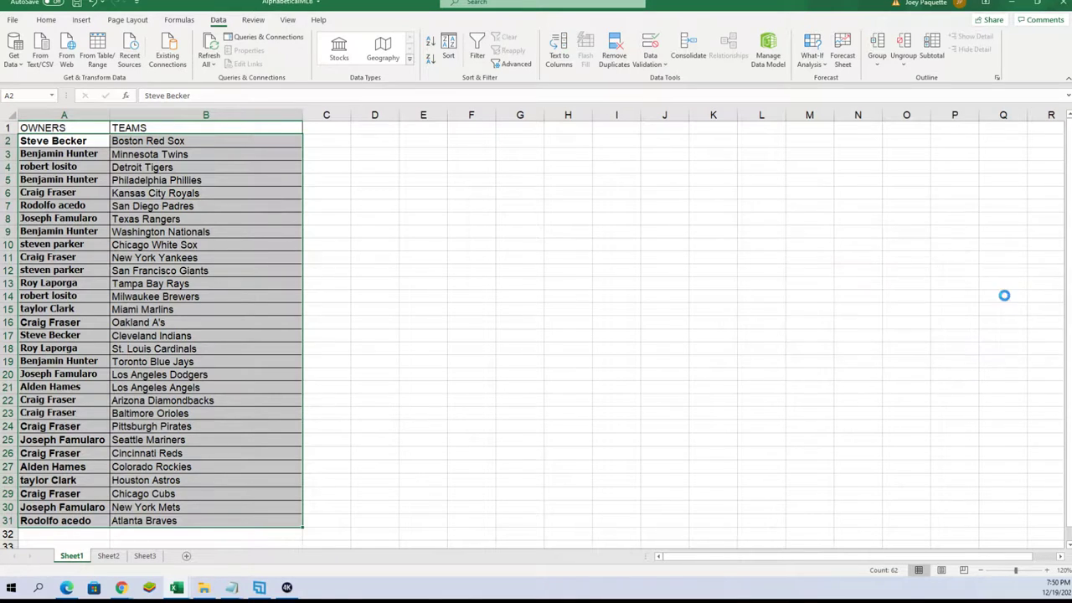